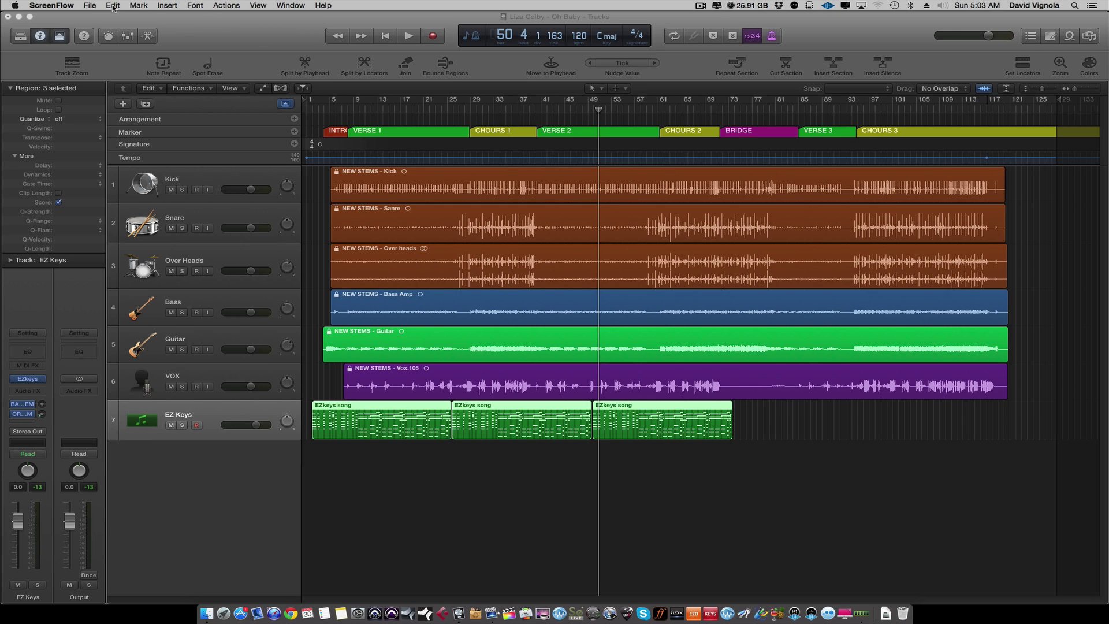
Start exporting all tracks of the Logic Pro X project as audio files
click(89, 6)
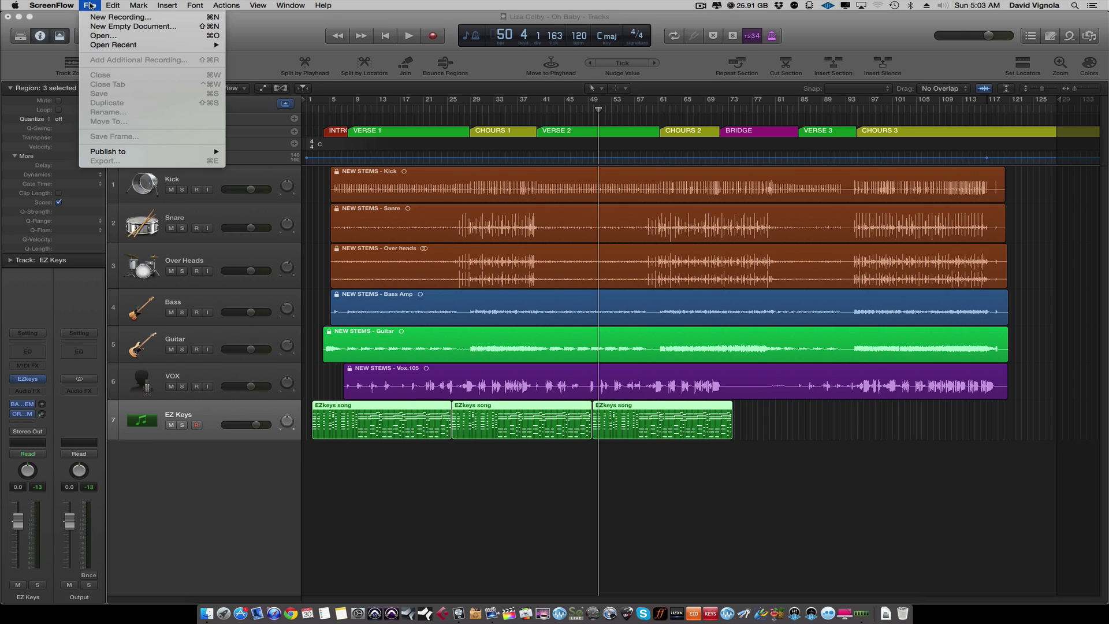
click(285, 30)
click(87, 6)
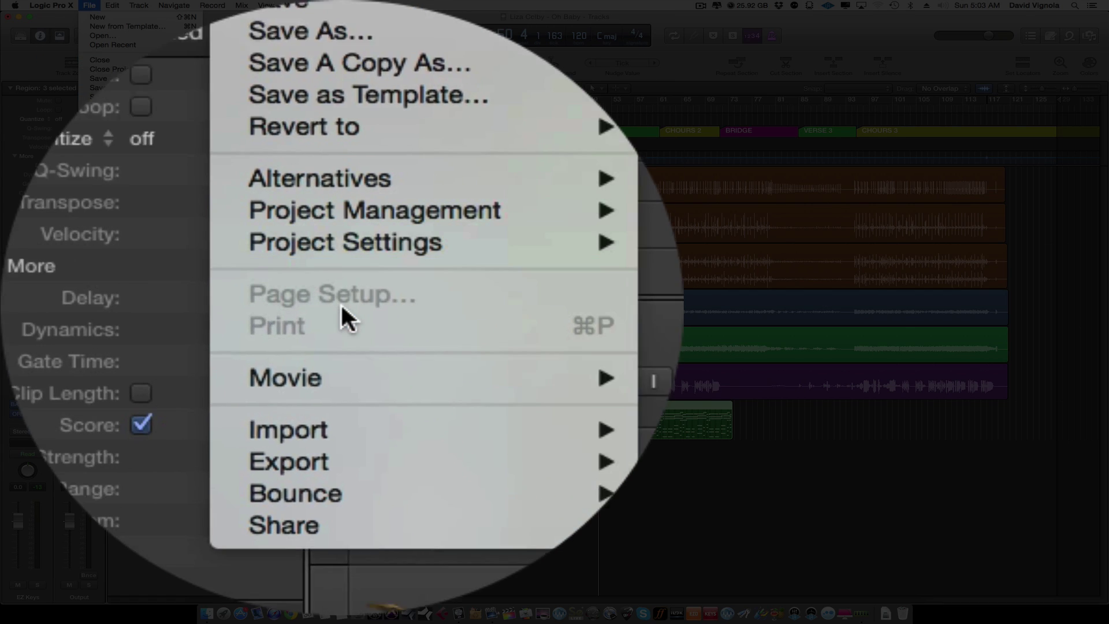
mouse_move(140, 205)
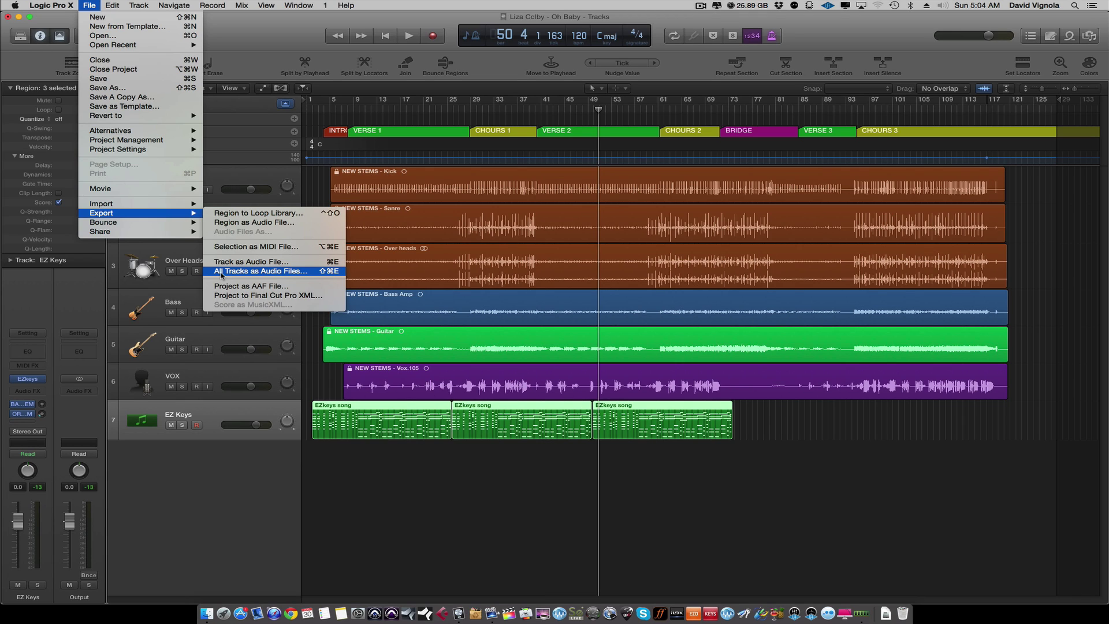
click(221, 275)
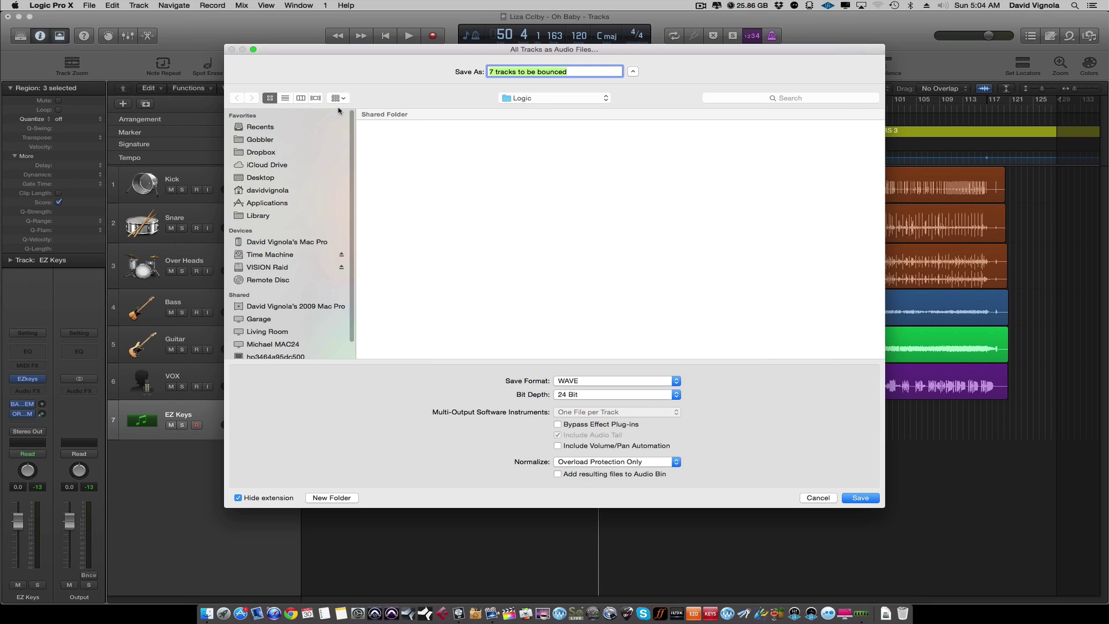
Choose the Desktop as the export location and name the export "artist name_song title_110bpm_stems"
click(248, 182)
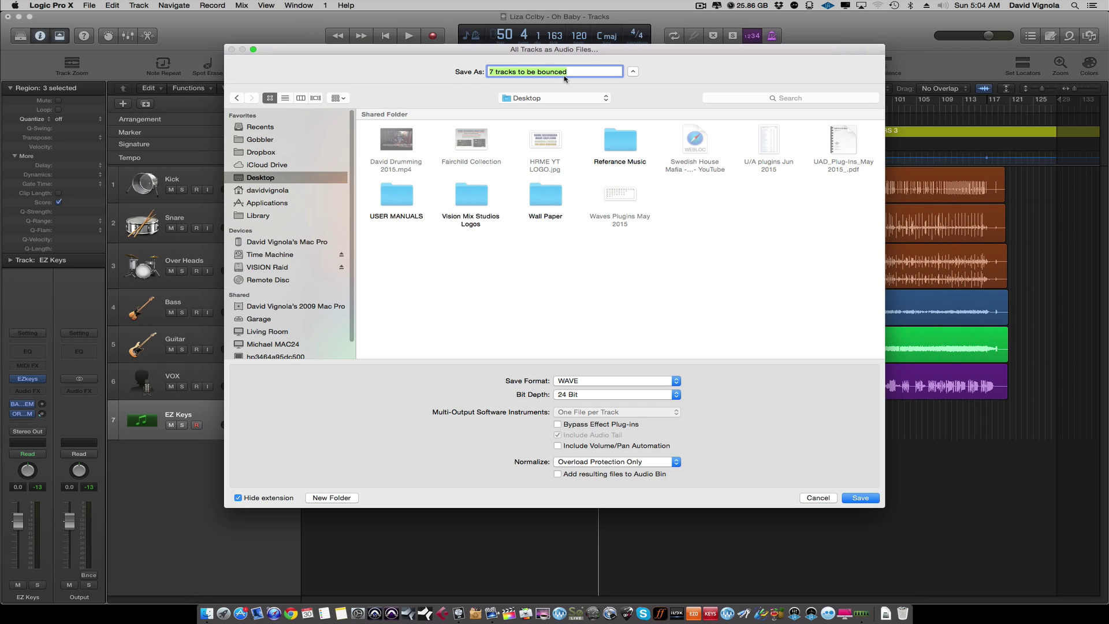
key(BackSpace)
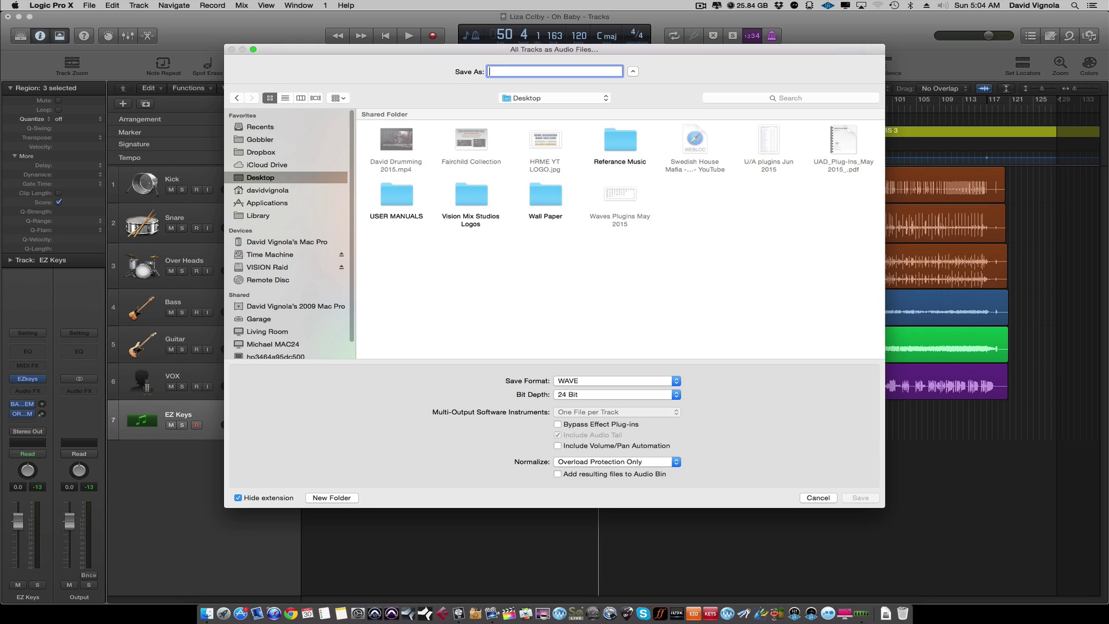
text(artist name_song titl)
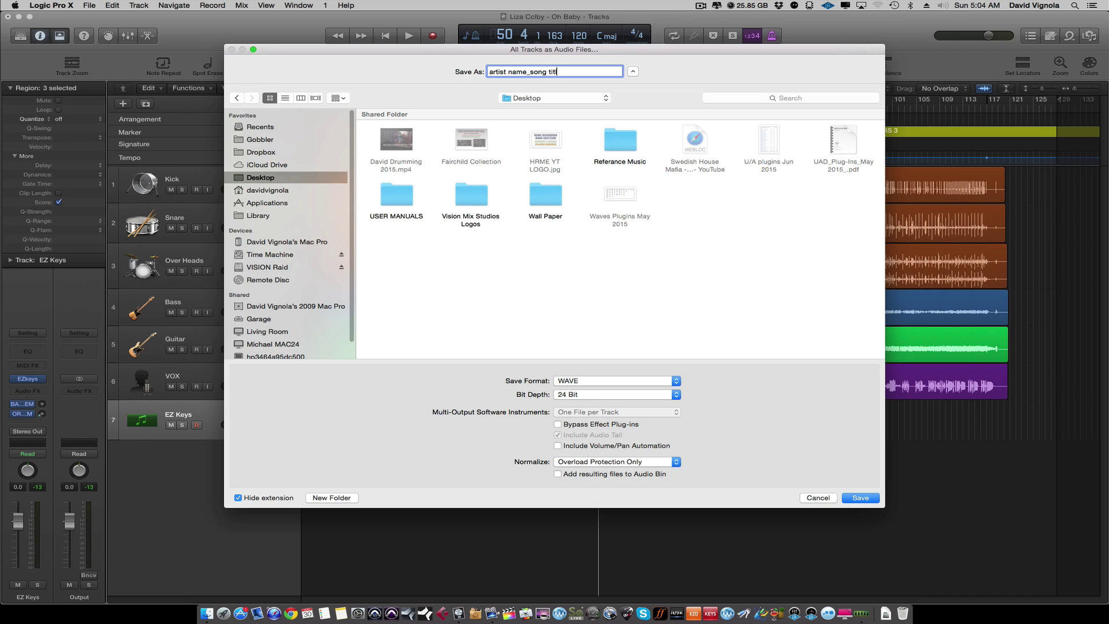
text(e_110bpm_stems)
Export the tracks at 24 Bit with effect plug-ins bypassed and normalization set to Overload Protection Only
click(589, 395)
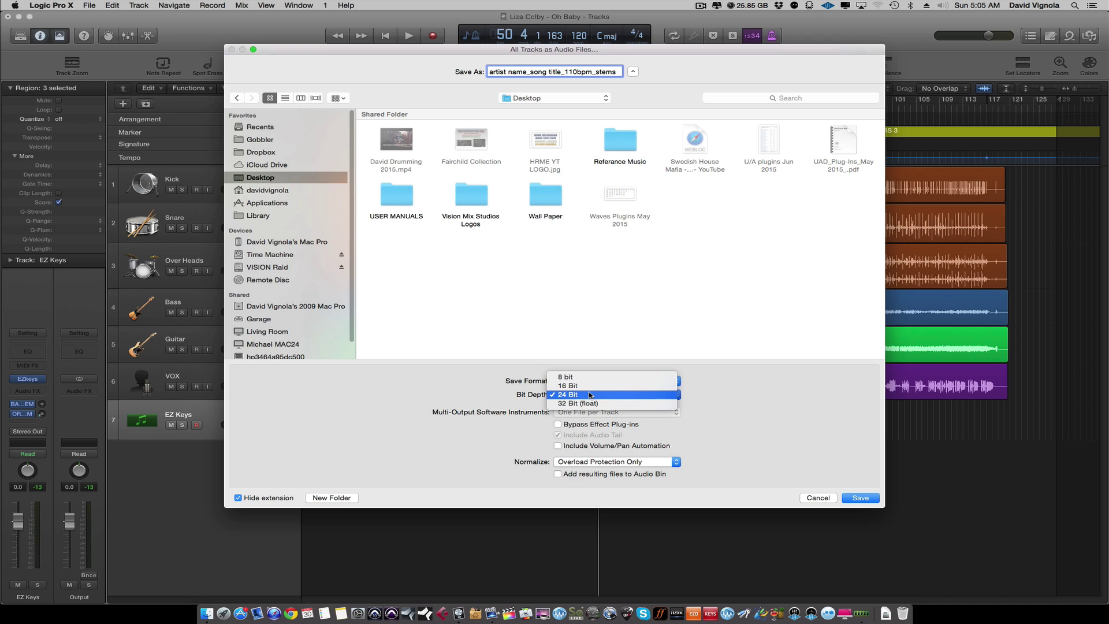
click(590, 395)
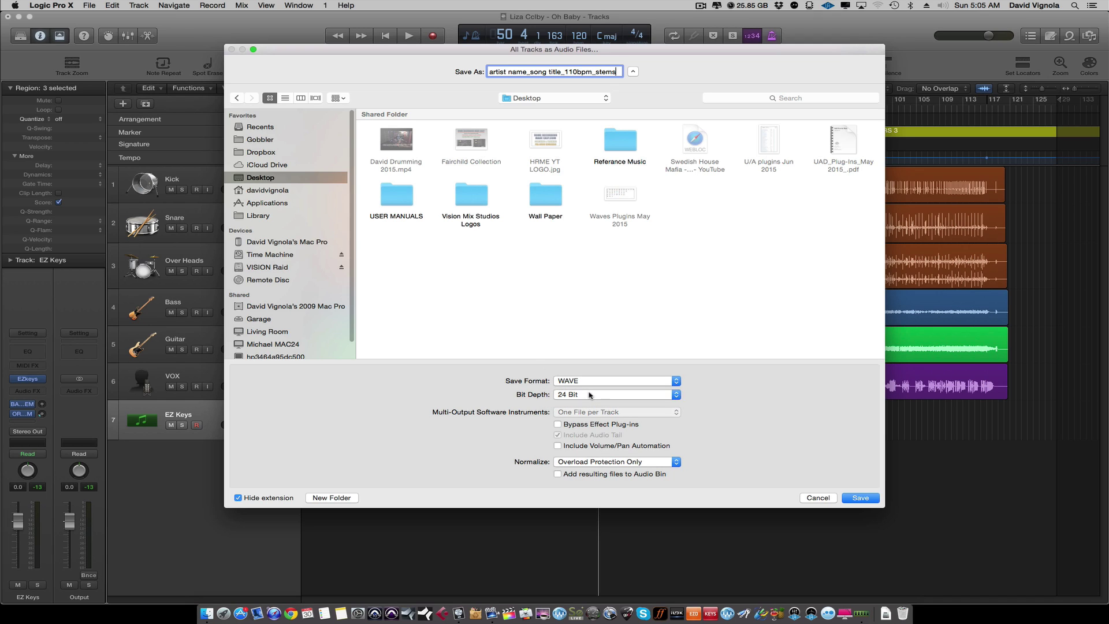
click(558, 424)
click(625, 465)
click(626, 463)
click(856, 498)
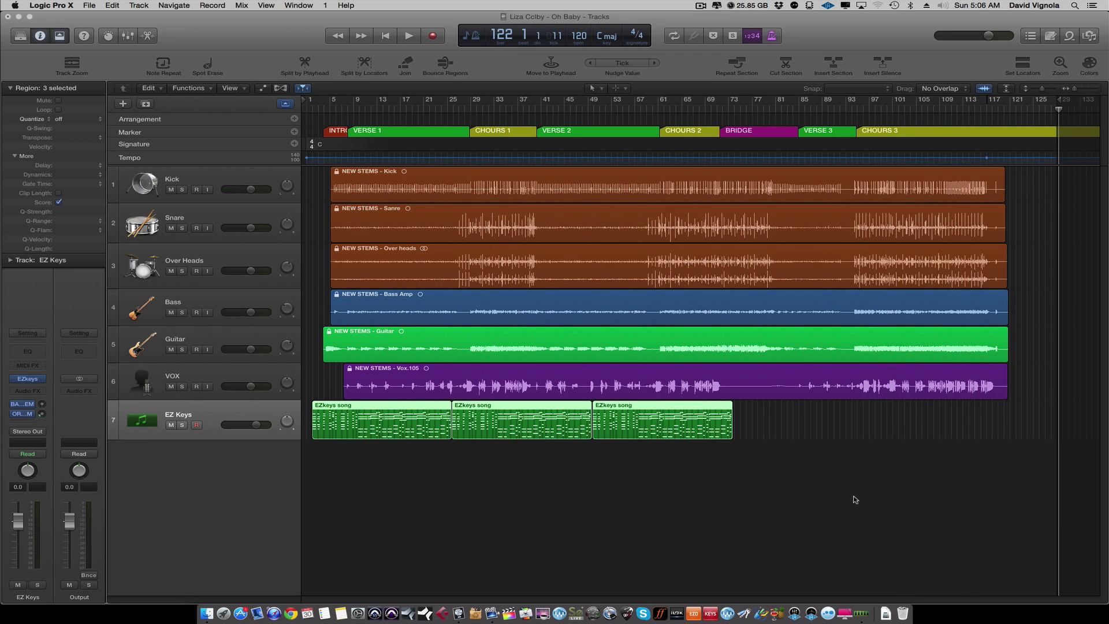
Minimize the project window and gather the seven exported WAV files together in the open area of the desktop
click(19, 18)
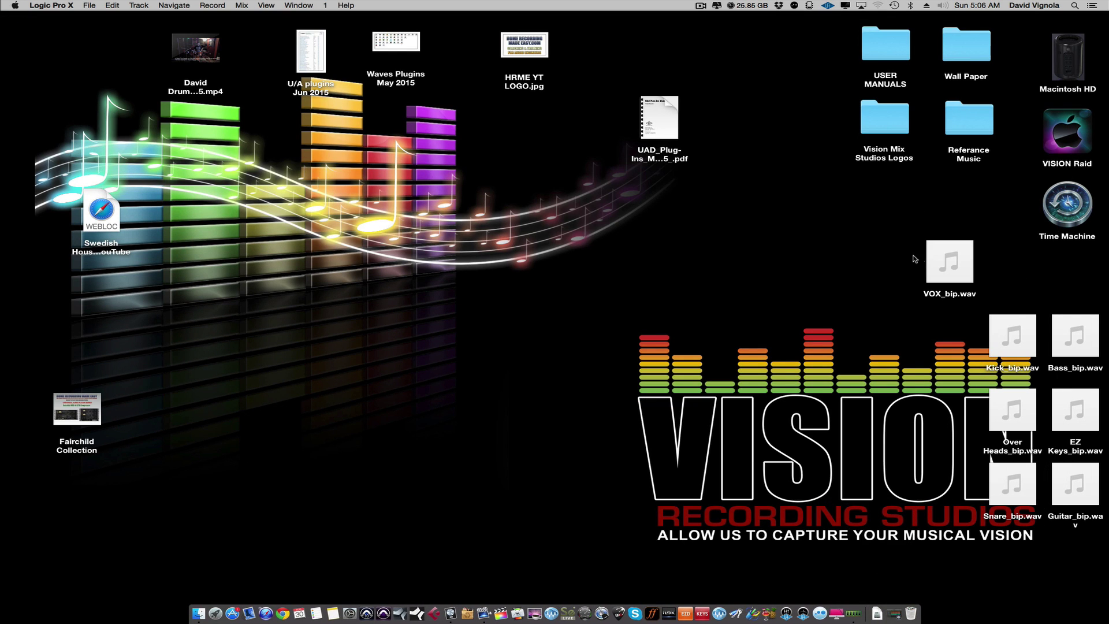
drag(948, 263, 699, 291)
mouse_move(1011, 321)
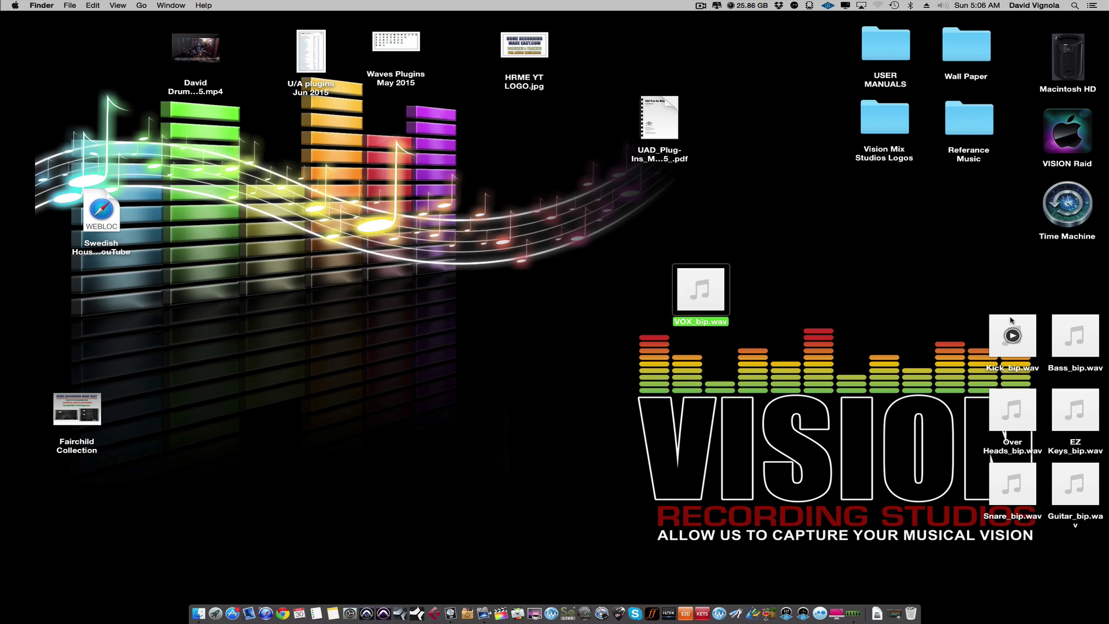
drag(1011, 320, 787, 279)
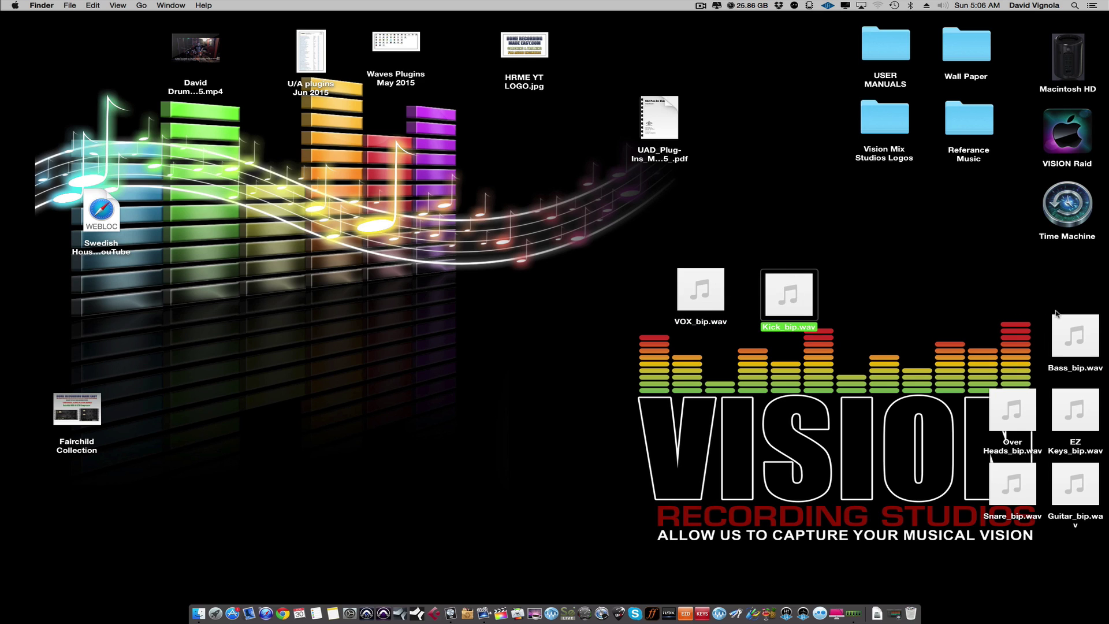
drag(1059, 321, 756, 346)
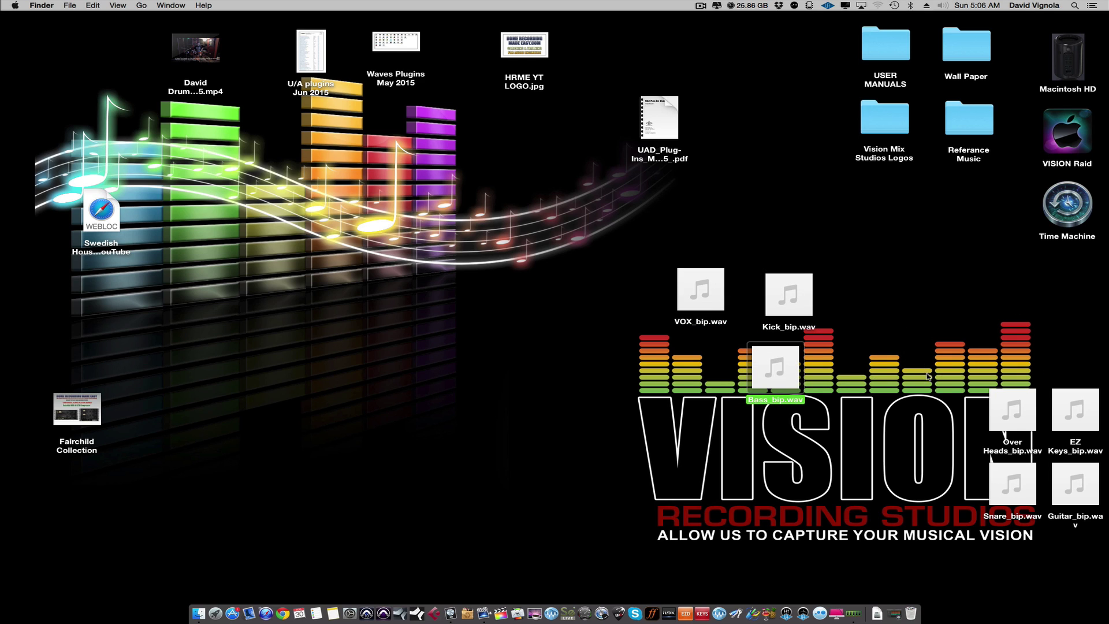
drag(1011, 405, 699, 361)
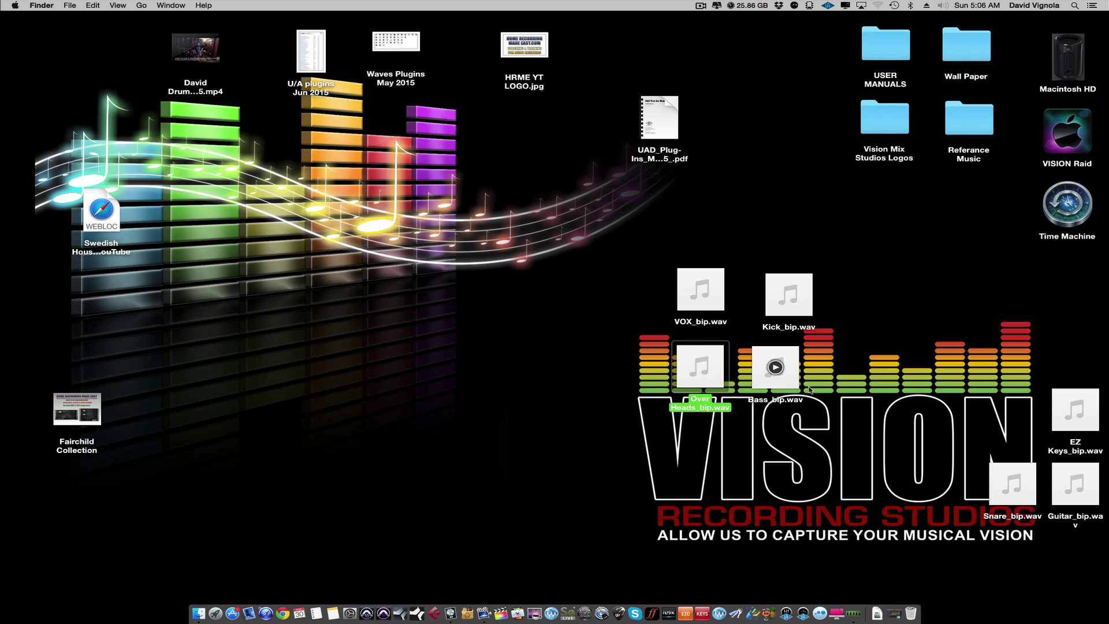
drag(993, 468, 771, 431)
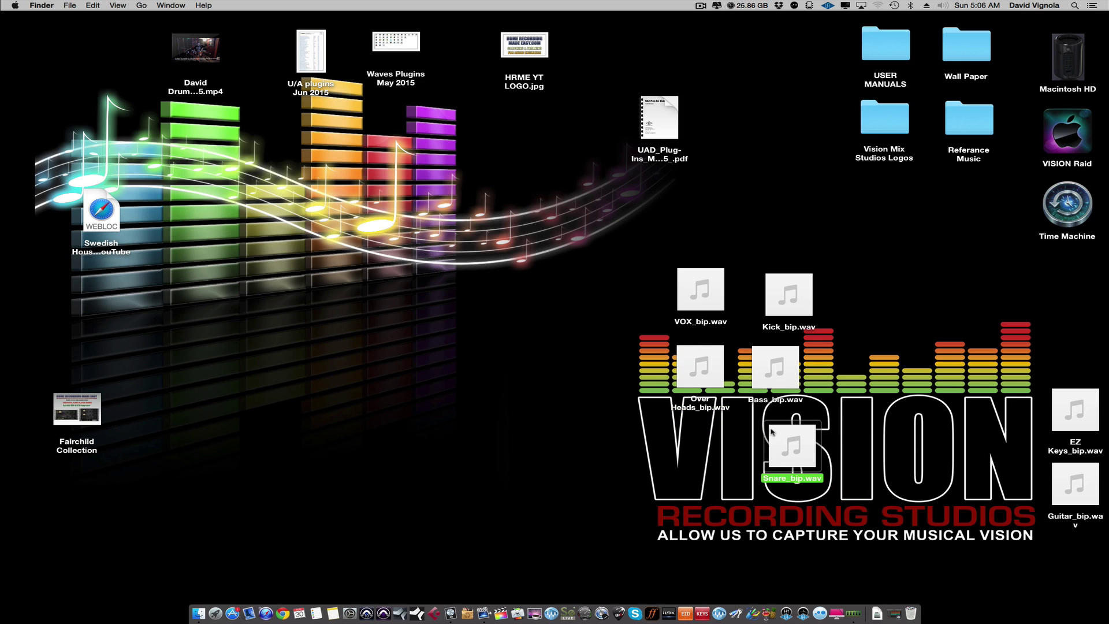
drag(1066, 474, 682, 435)
drag(1073, 405, 592, 282)
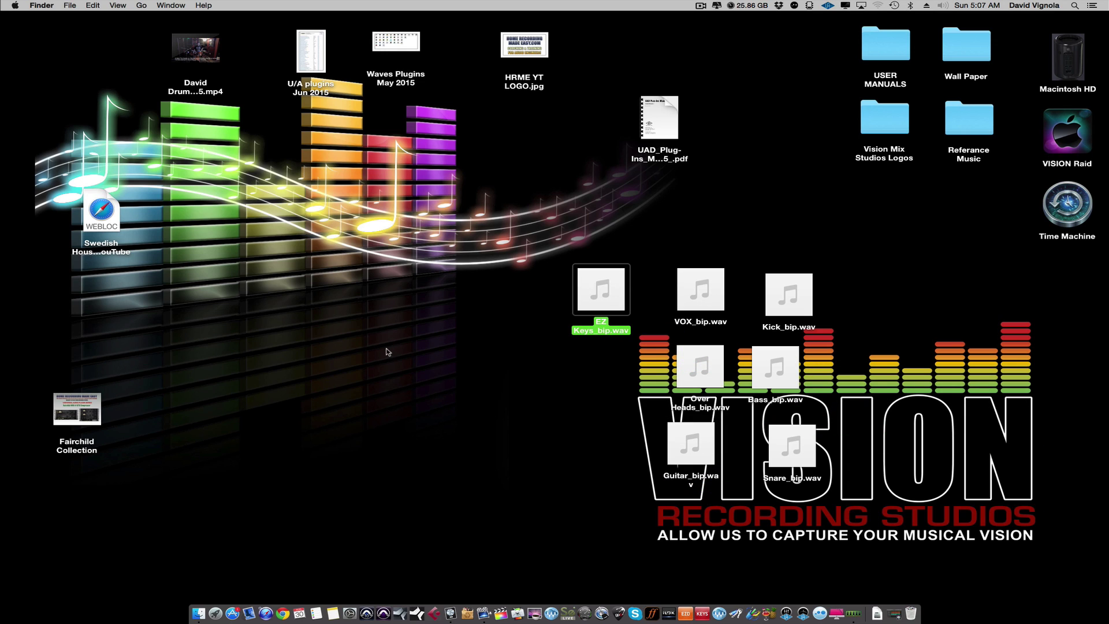
Create a new folder on the desktop and move all seven exported WAV files into it
right_click(466, 381)
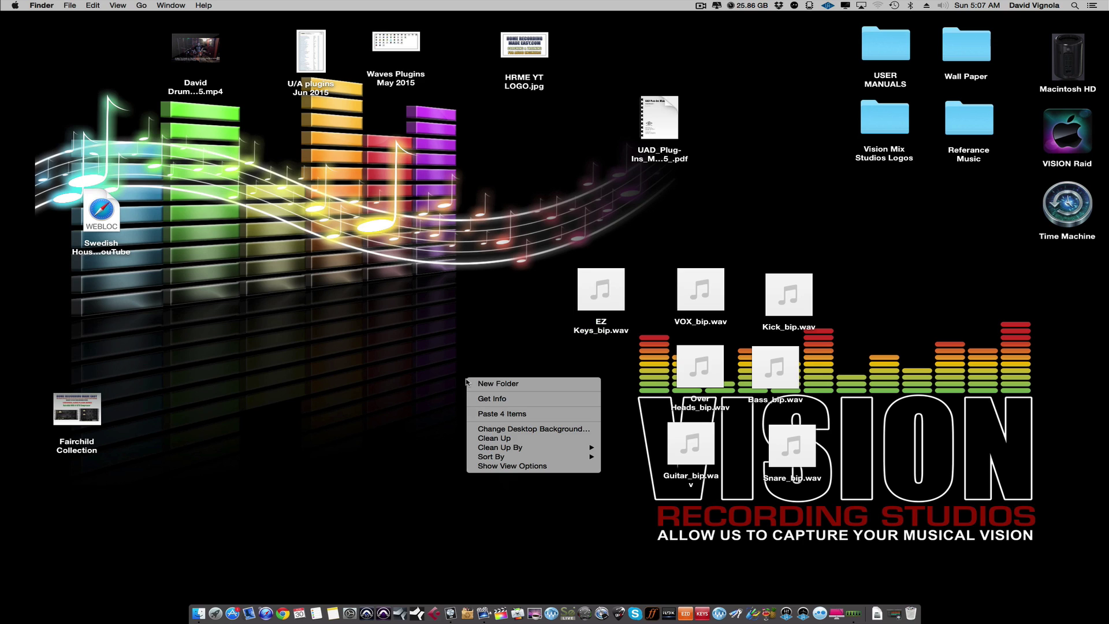
click(482, 384)
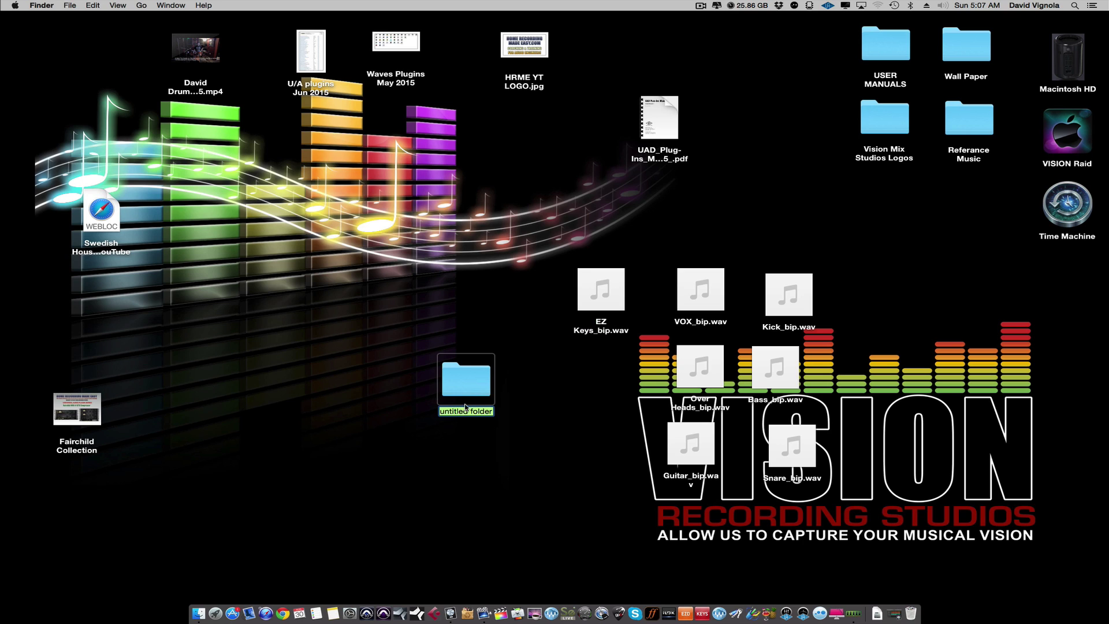
click(499, 387)
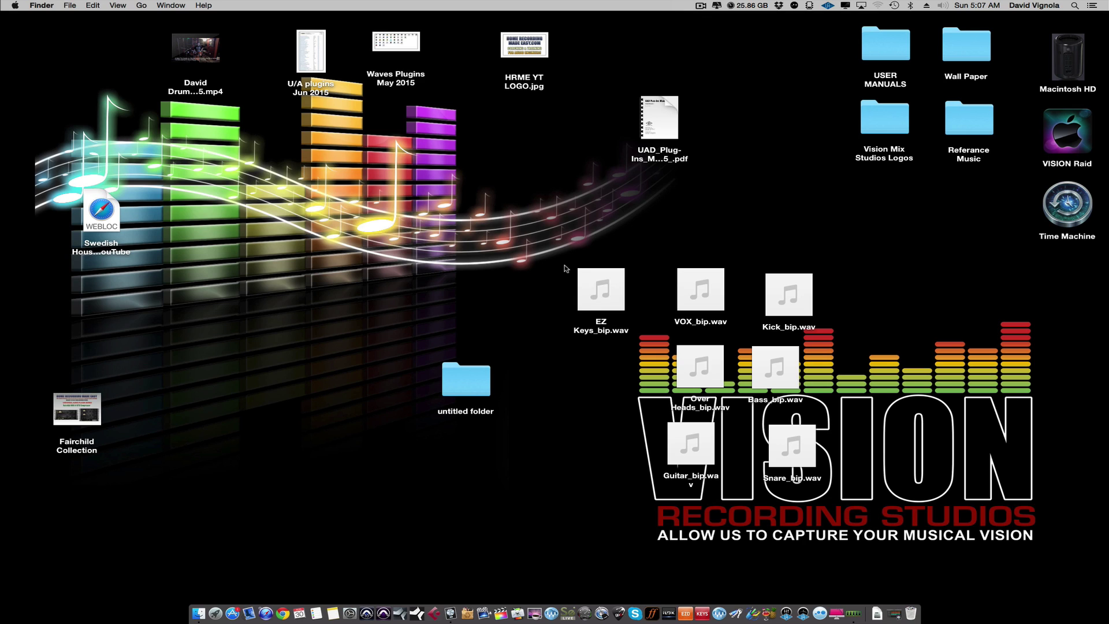
drag(553, 280, 842, 480)
drag(622, 295, 449, 369)
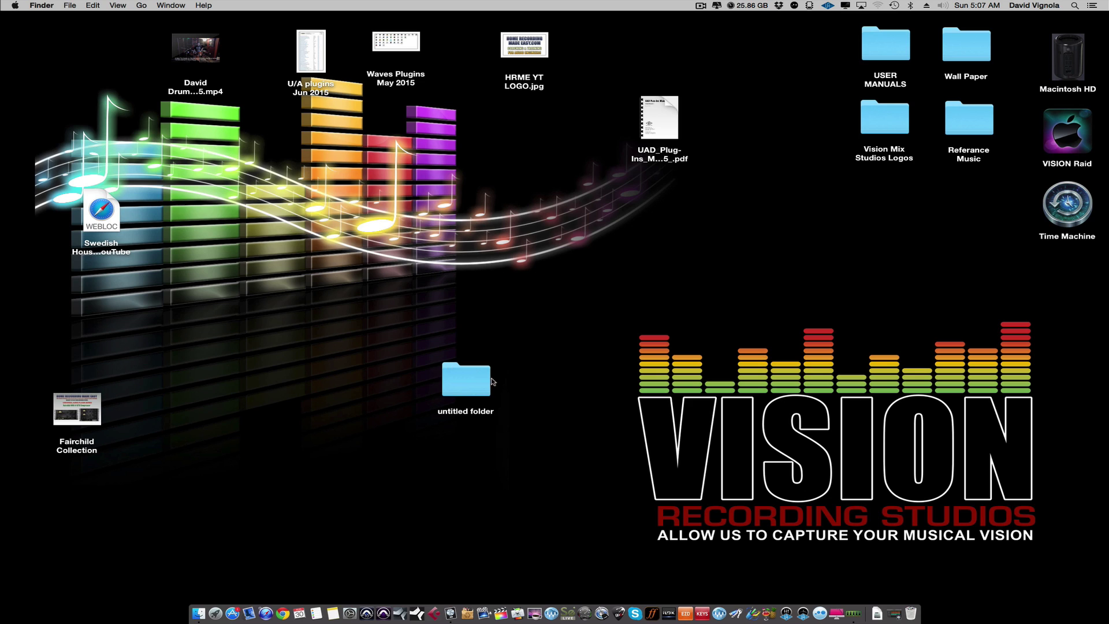
Open the new folder to check the exported WAV files inside, and close its window
double_click(491, 380)
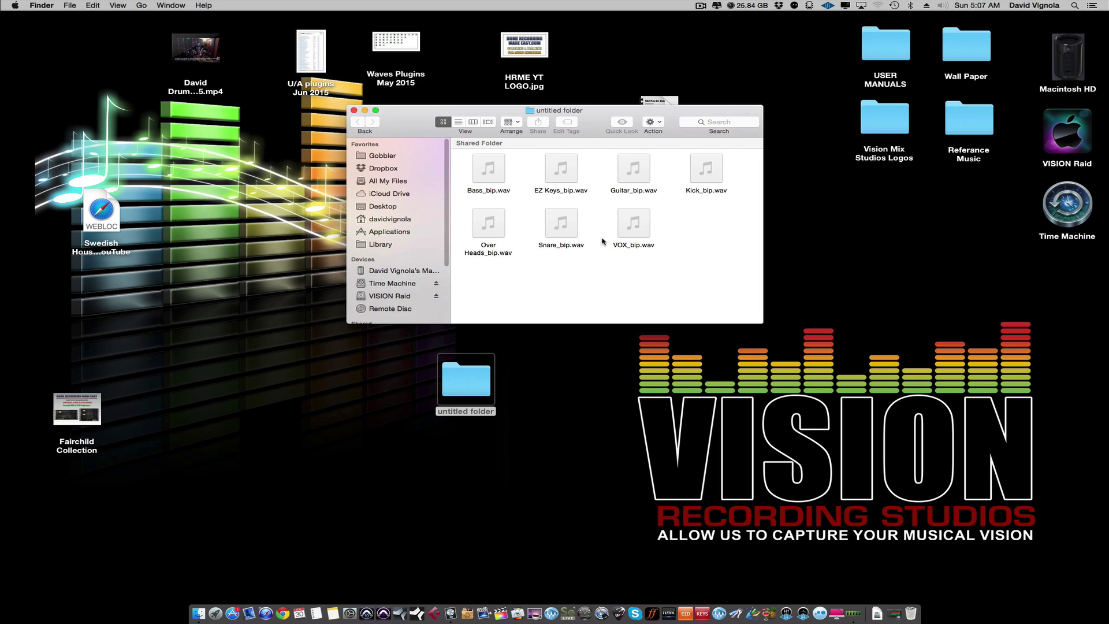
mouse_move(571, 176)
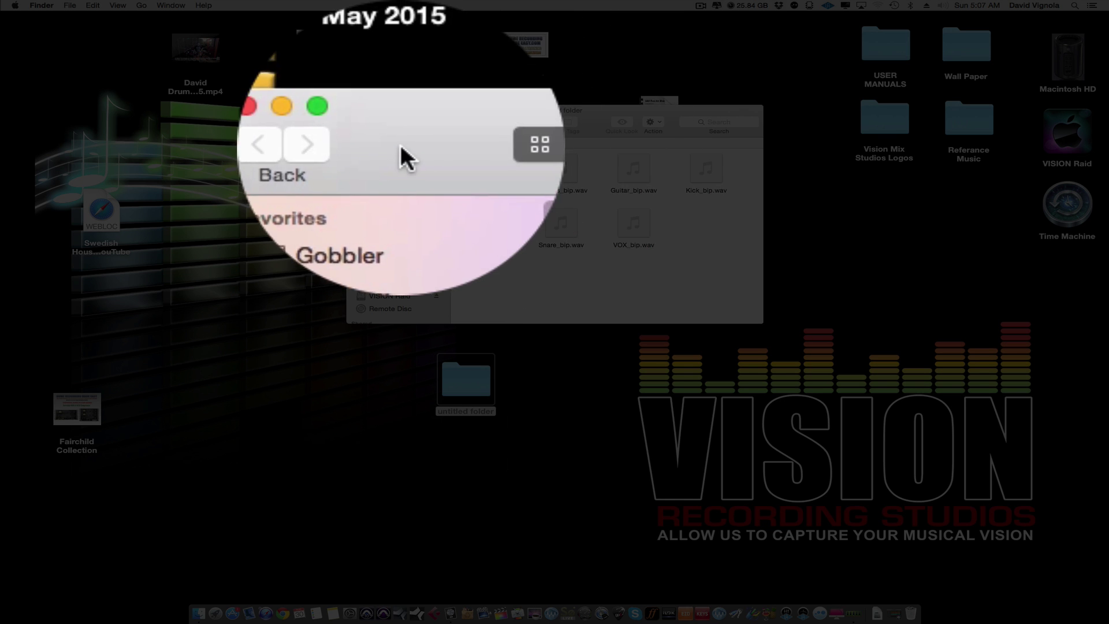
drag(412, 125, 432, 148)
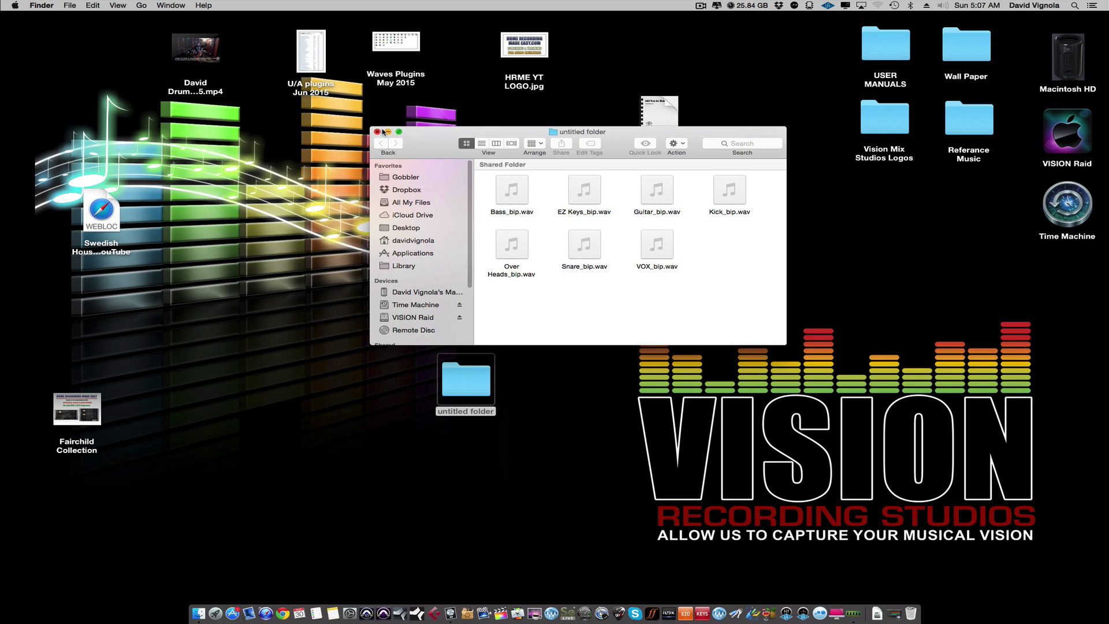
click(374, 132)
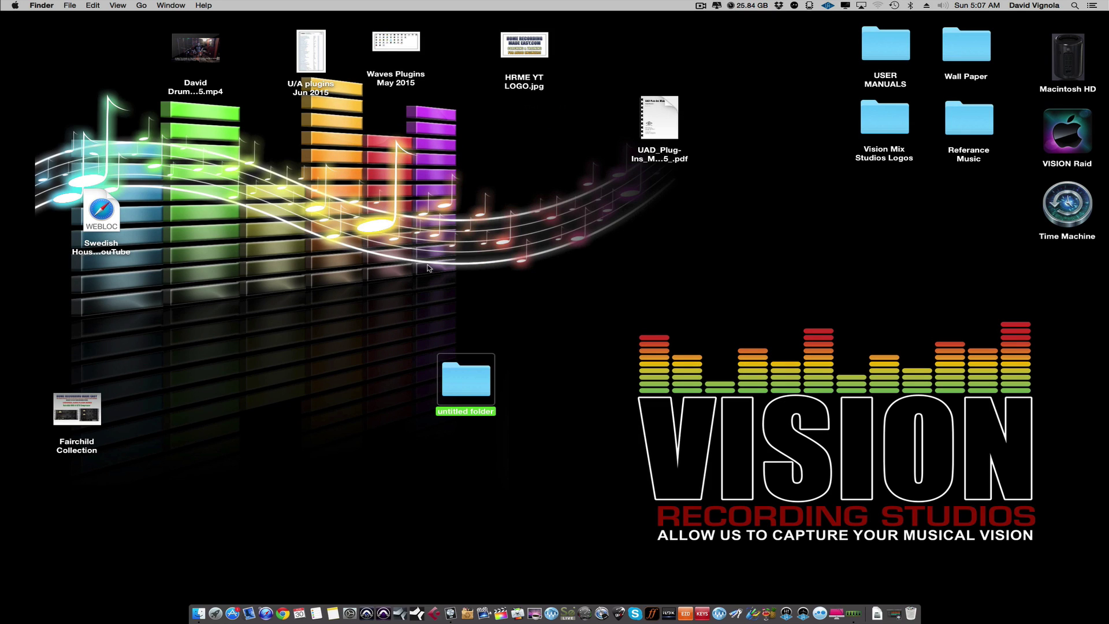
Rename the stems folder to "uartist name_songtitle_110BPM_stems" in its info window and close the window
right_click(472, 388)
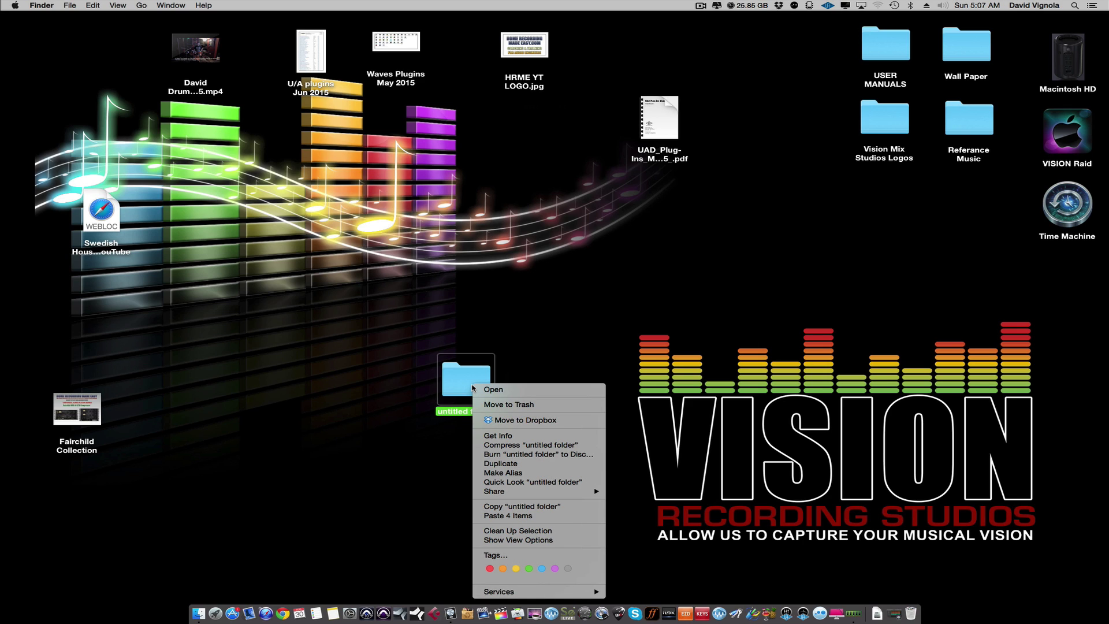
click(494, 436)
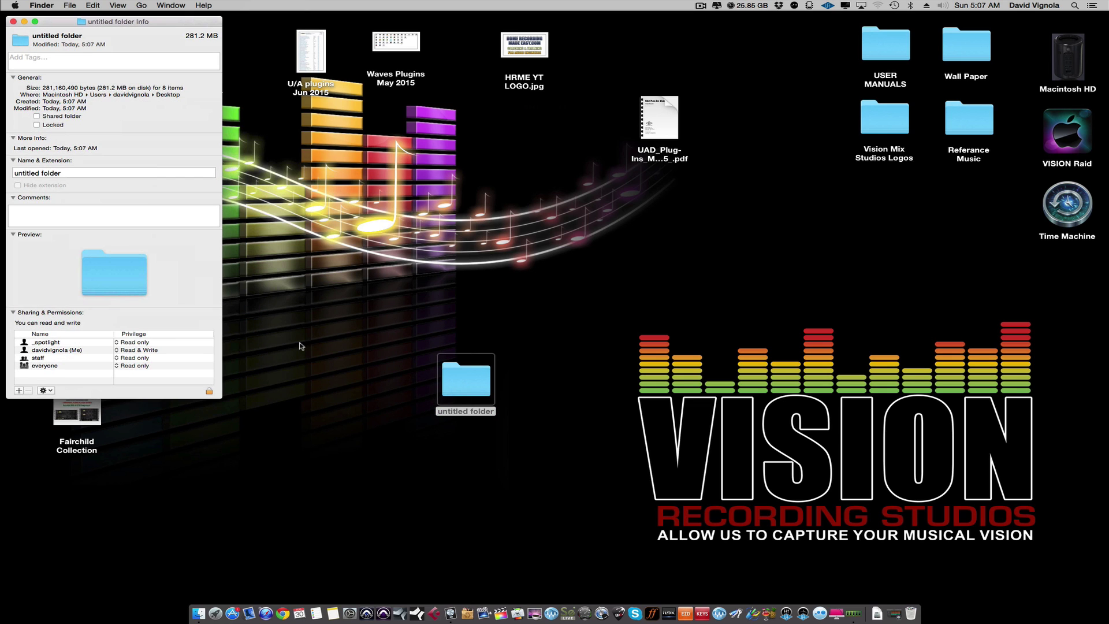
drag(133, 23, 653, 158)
double_click(592, 306)
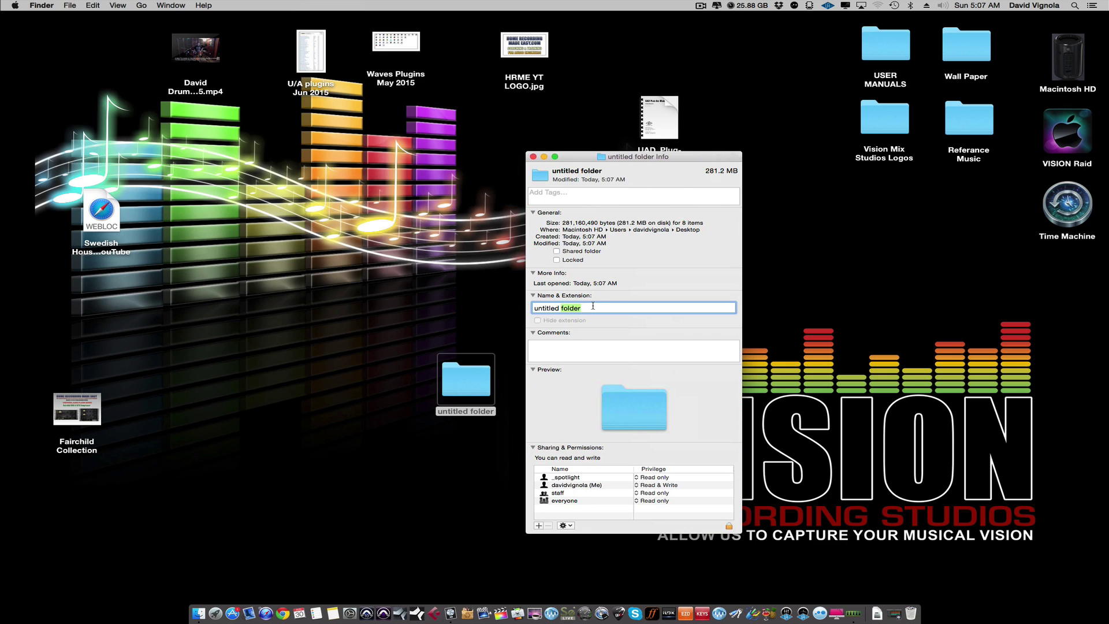
key(BackSpace)
key(BackSpace)
key(BackSpace)
key(BackSpace)
text(tems)
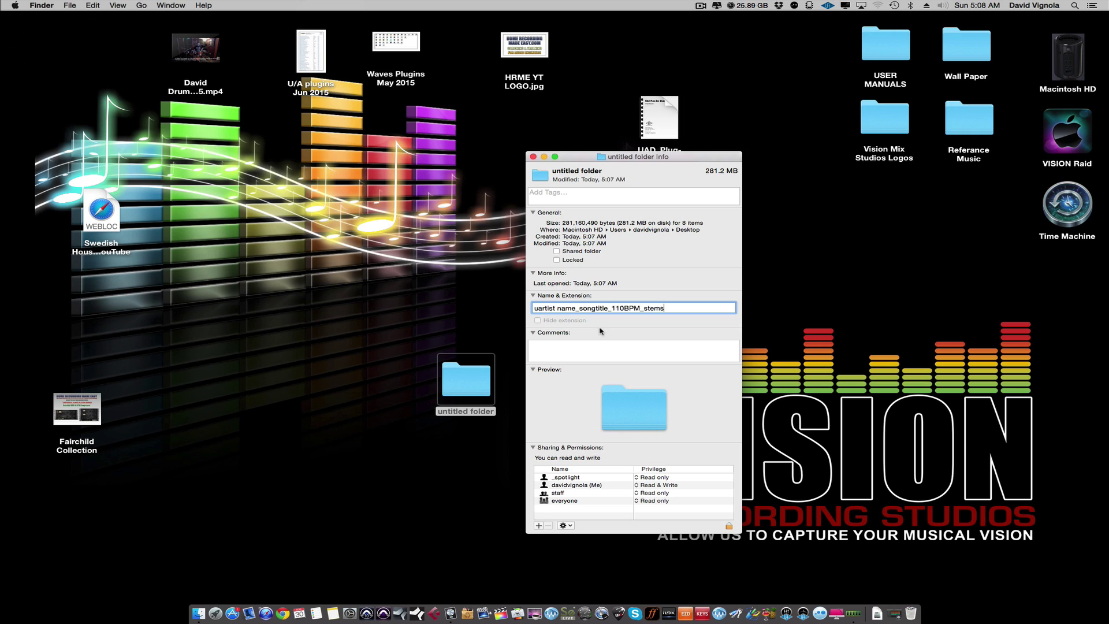
key(Return)
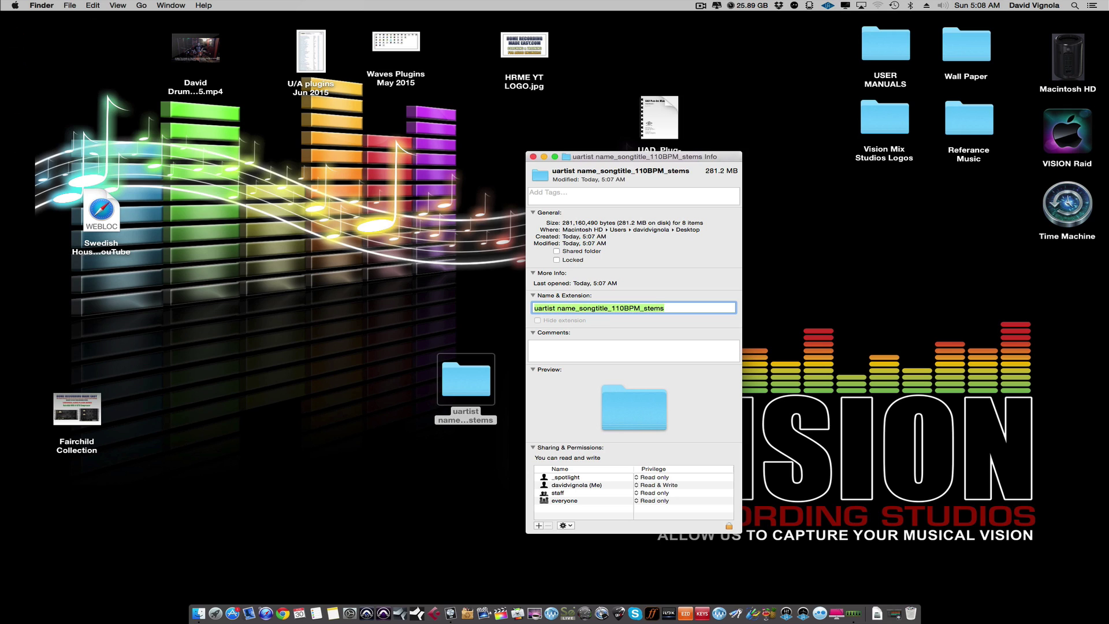
click(533, 157)
Compress the renamed stems folder into a ZIP archive and place the archive beside the folder
right_click(466, 384)
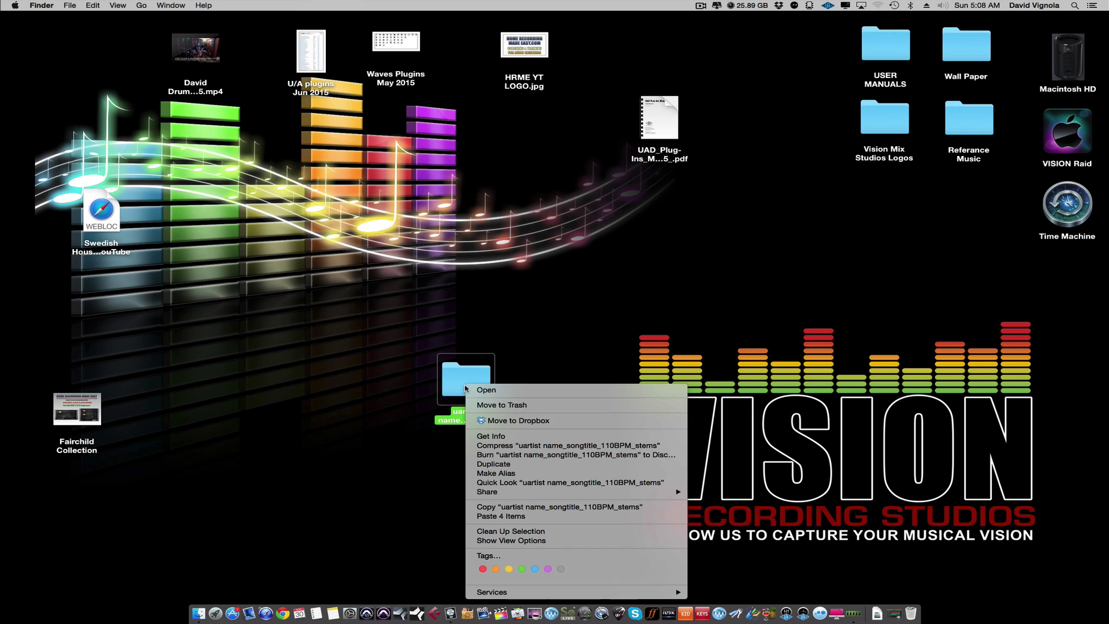
click(497, 449)
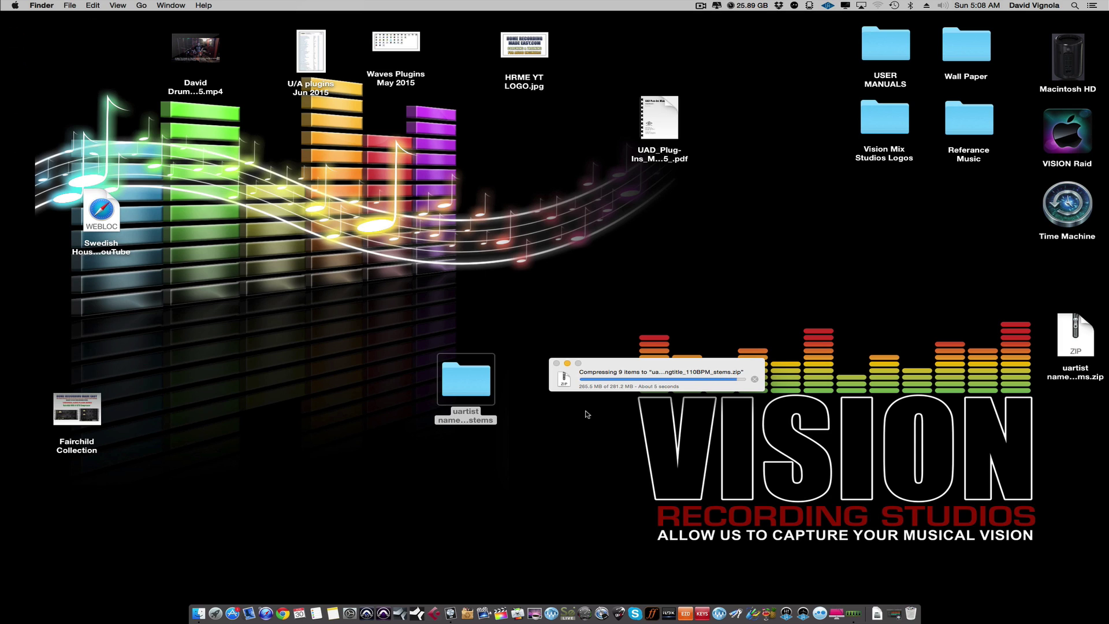
drag(1080, 347, 597, 379)
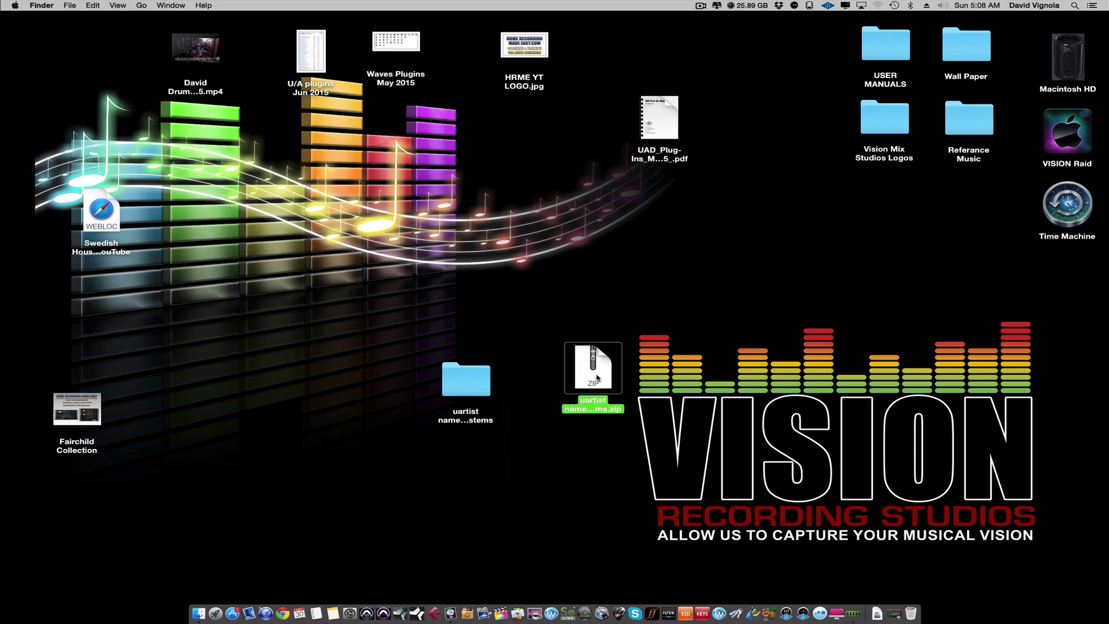
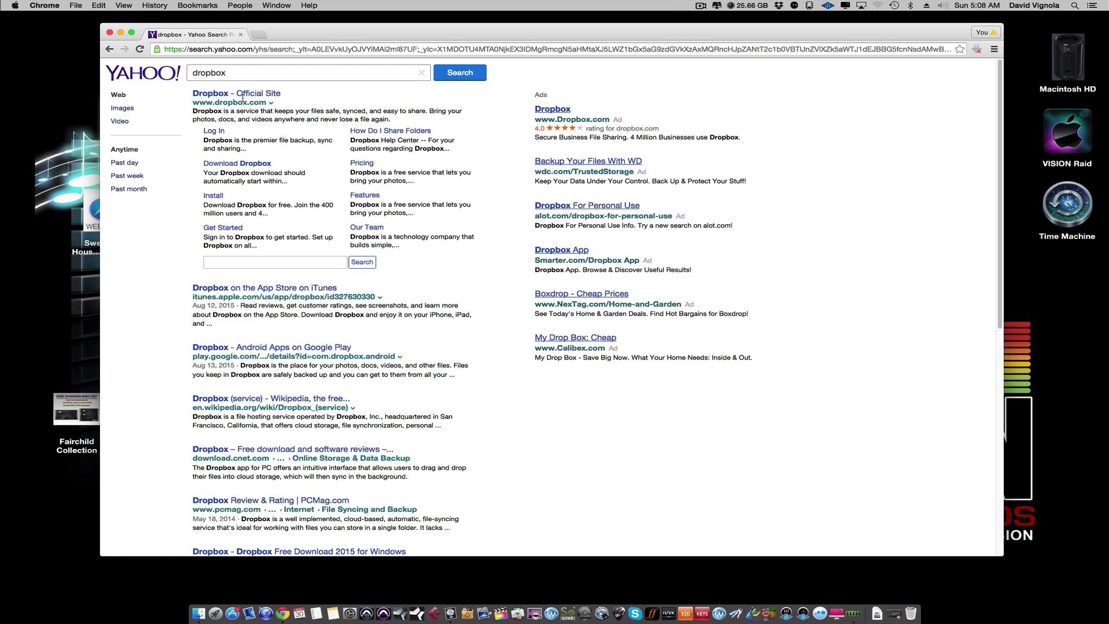
Open the official Dropbox site from the search results and sign out of the current account
click(211, 93)
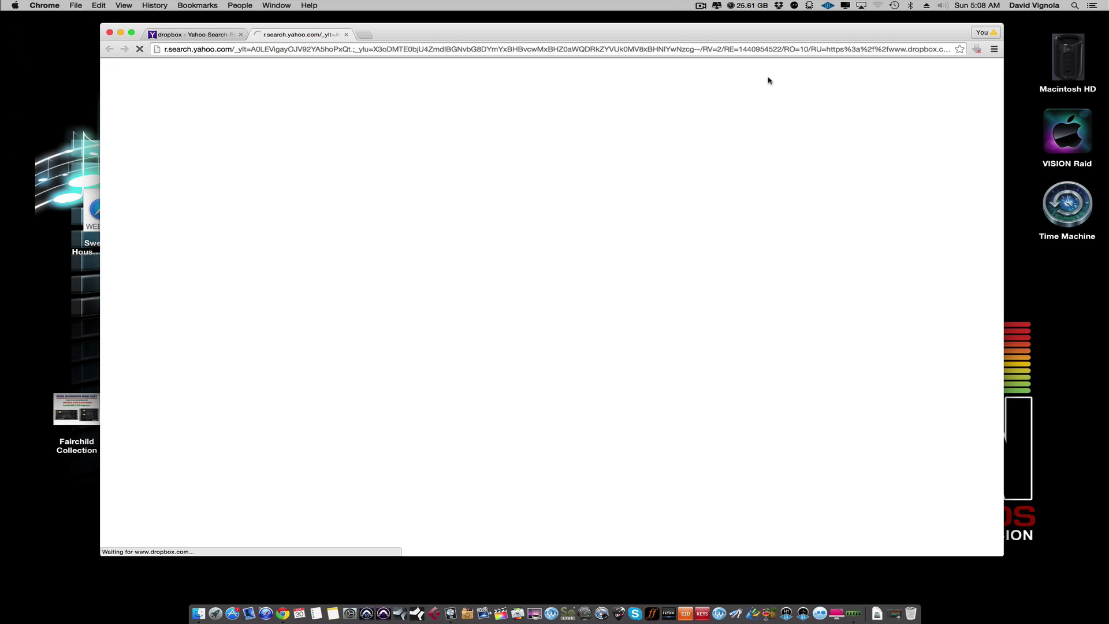
click(808, 75)
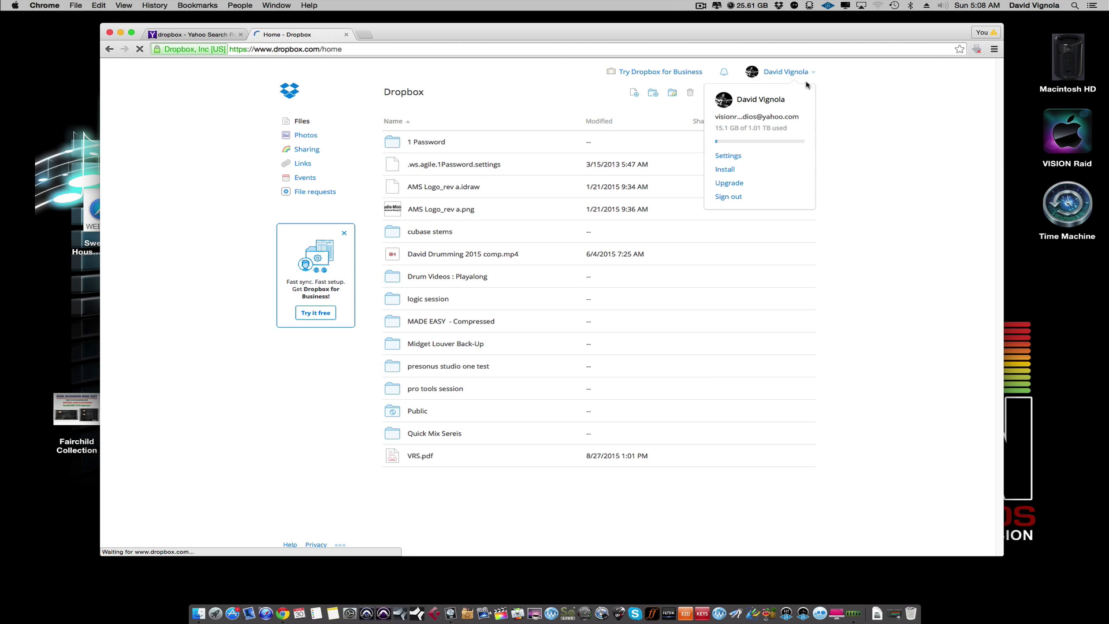
click(728, 197)
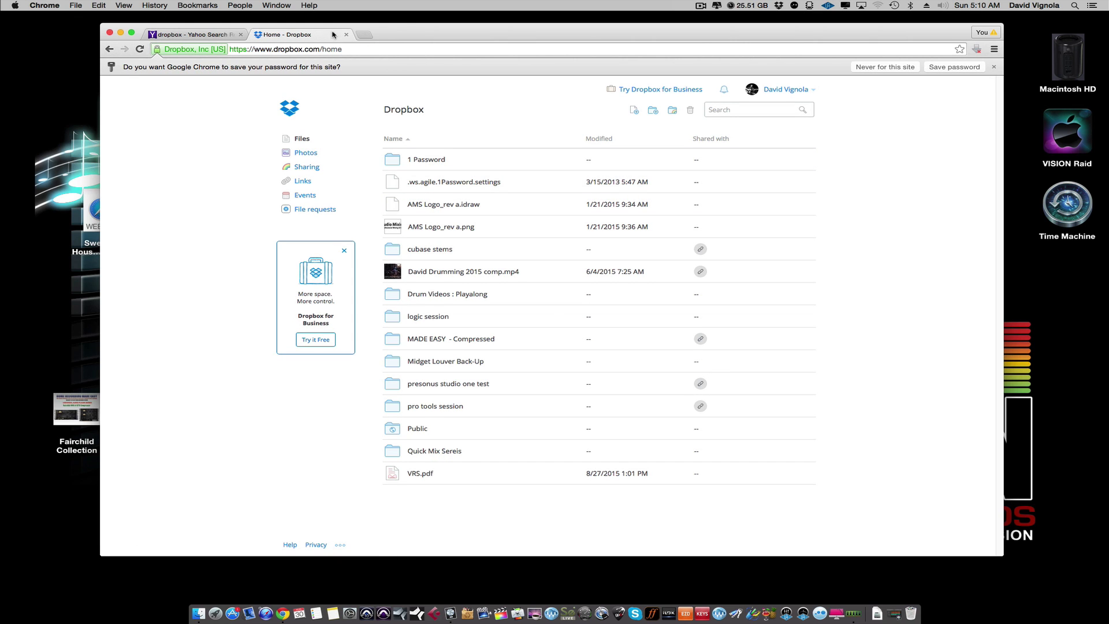
Create a new Dropbox folder named "logic pro session" and open it
drag(404, 33, 400, 25)
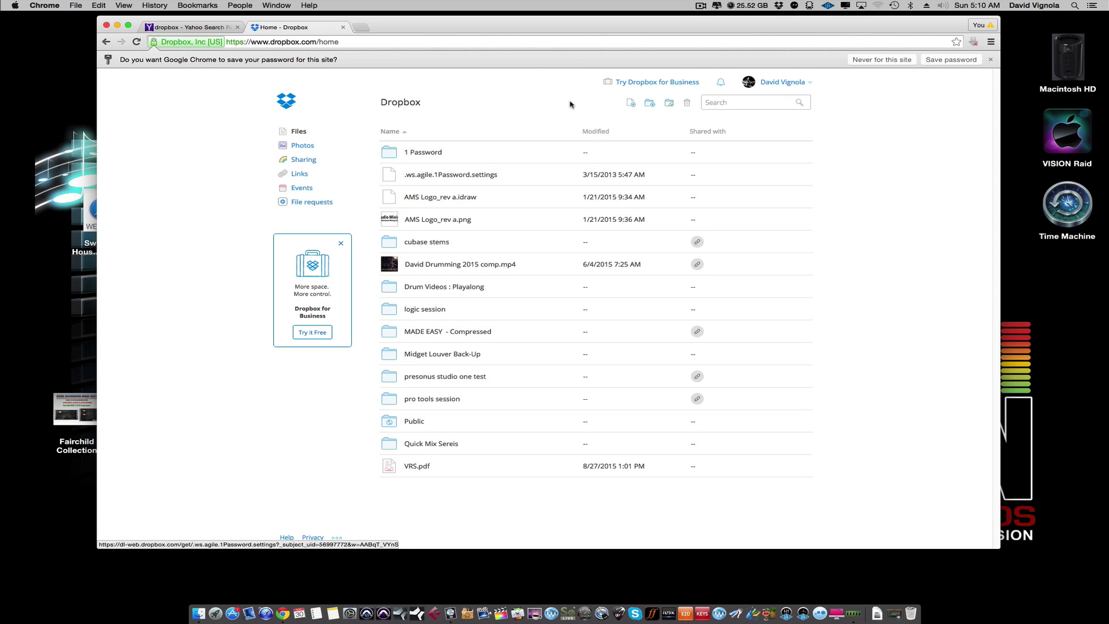
click(648, 106)
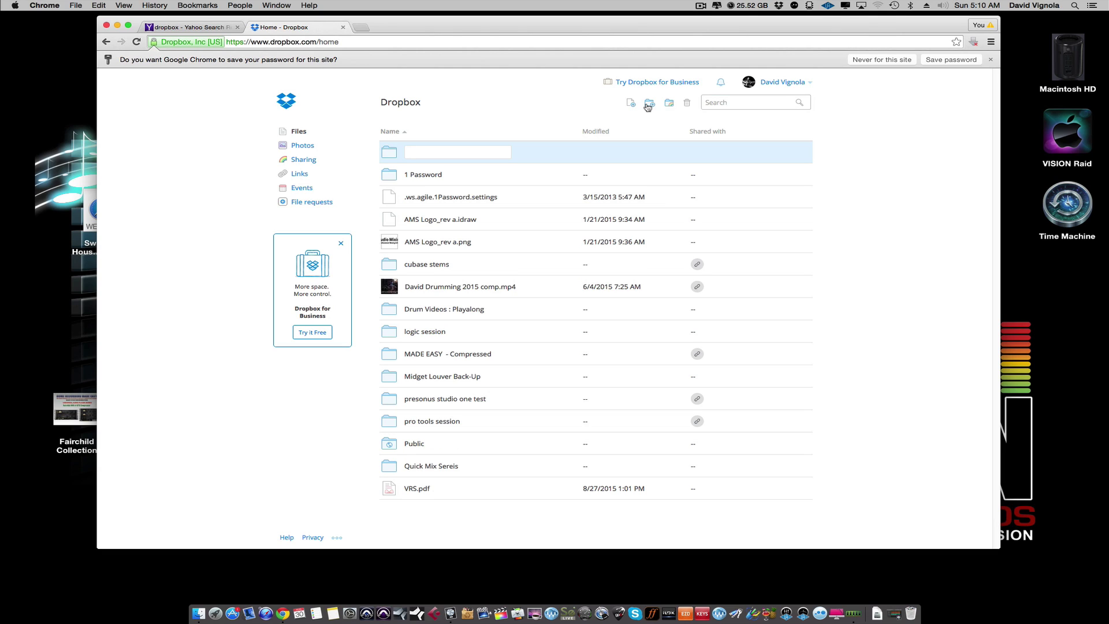
text(logic pro session)
key(Return)
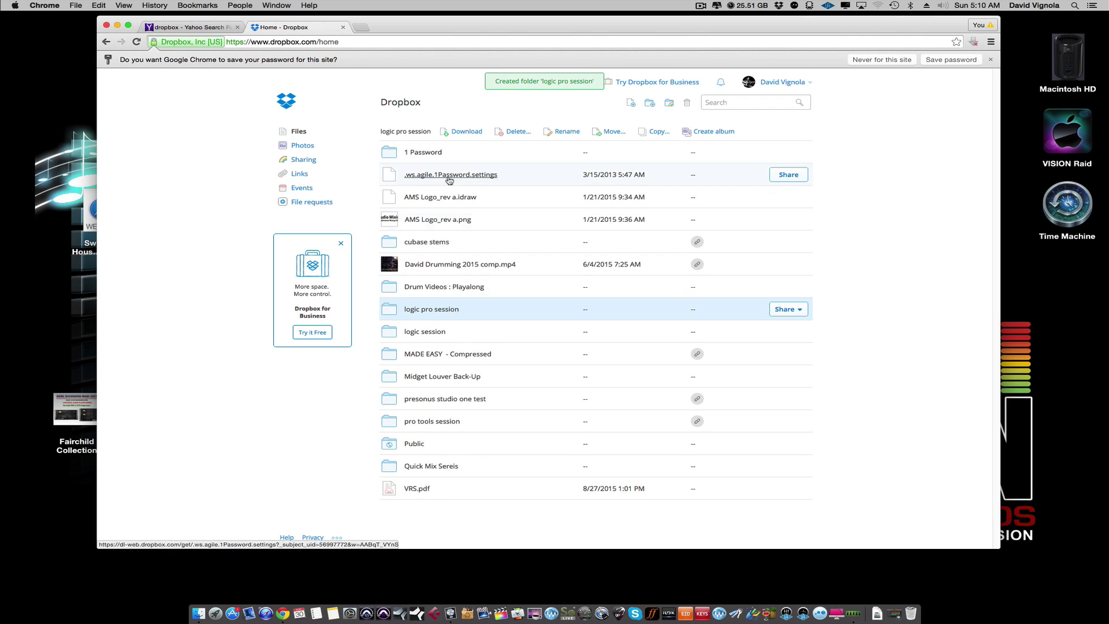
click(418, 310)
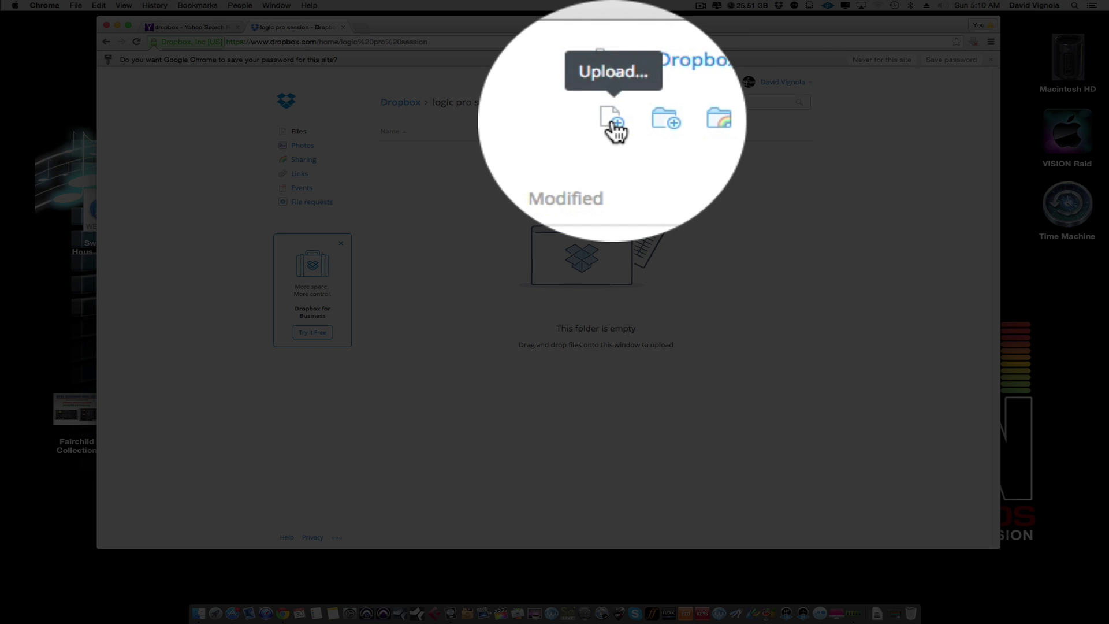
Upload the stems ZIP archive from the desktop to the "logic pro session" folder and dismiss the finished upload dialog
click(611, 104)
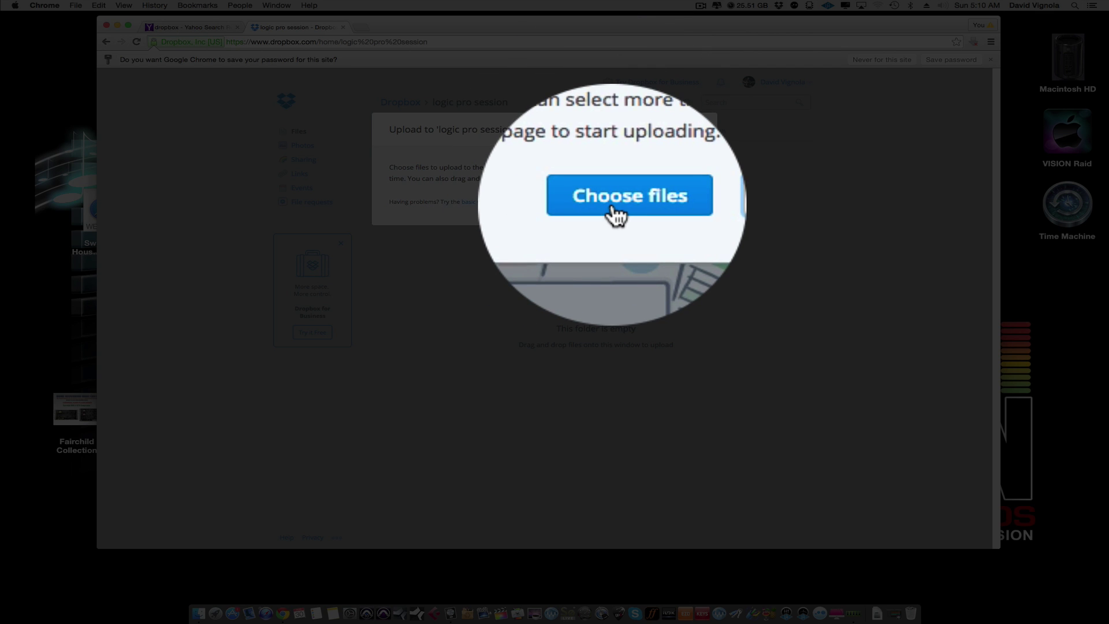
click(613, 207)
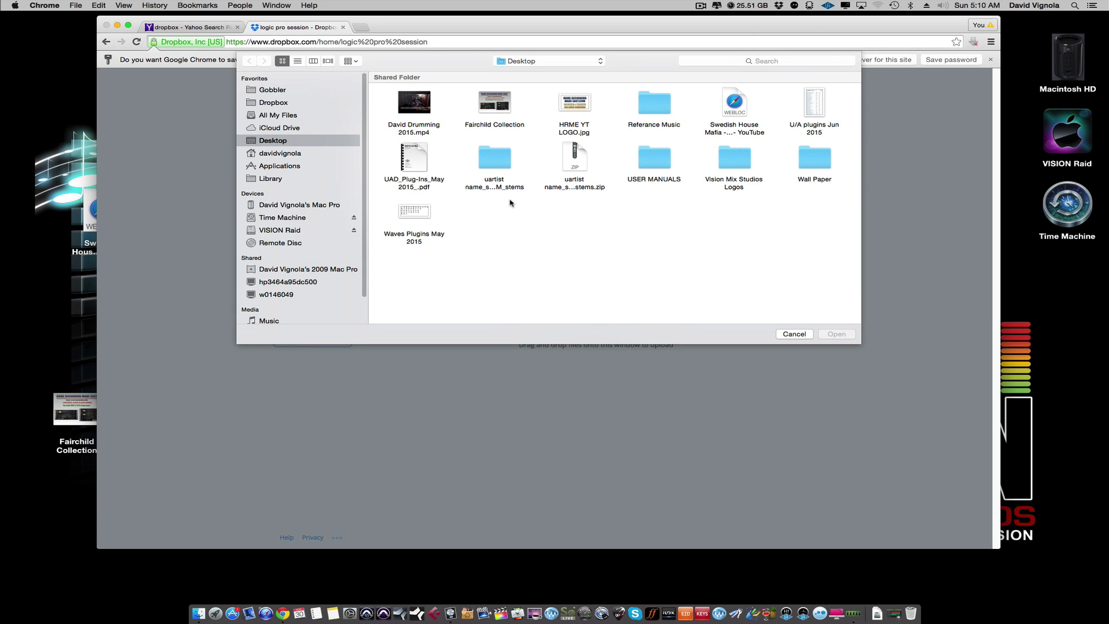
click(574, 165)
click(837, 334)
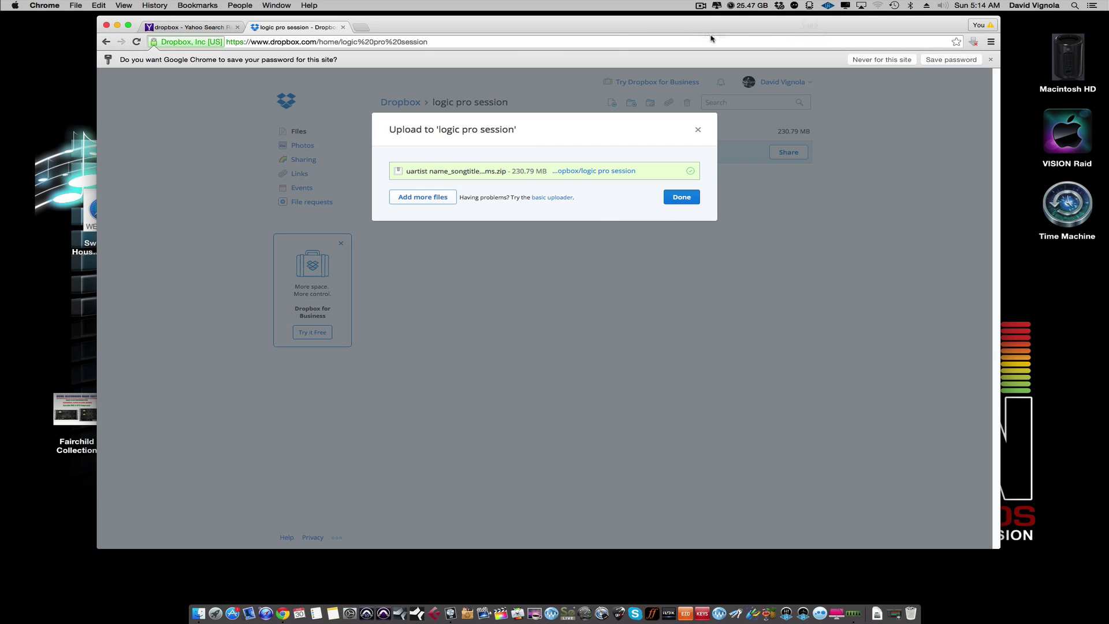
click(677, 198)
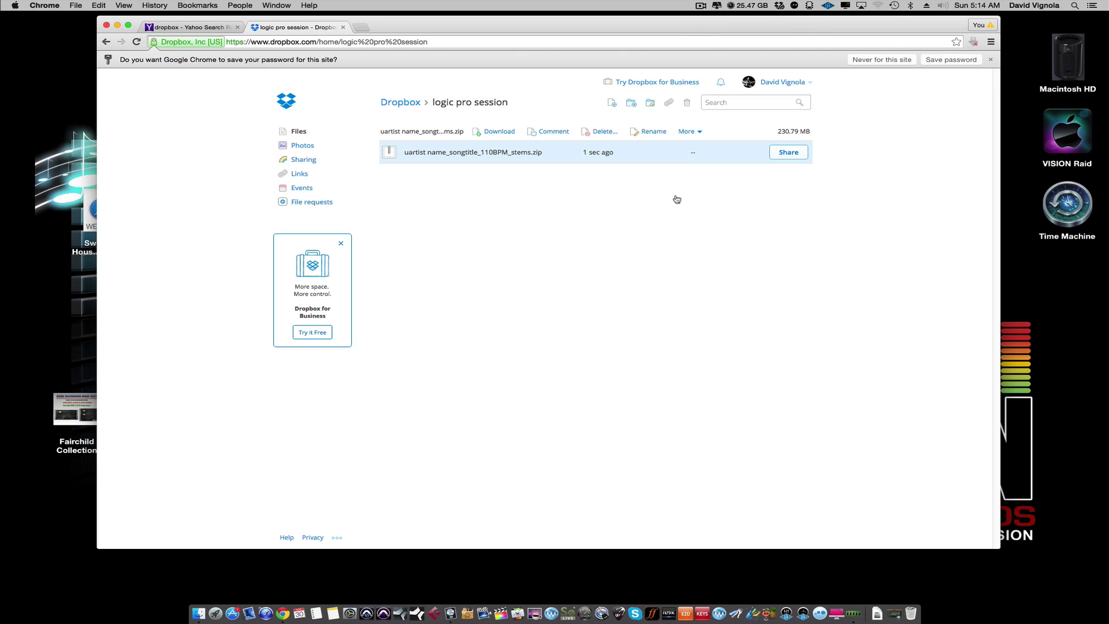
Create a share link for the uploaded ZIP, leave its recipient and message empty, and quit Chrome
click(789, 152)
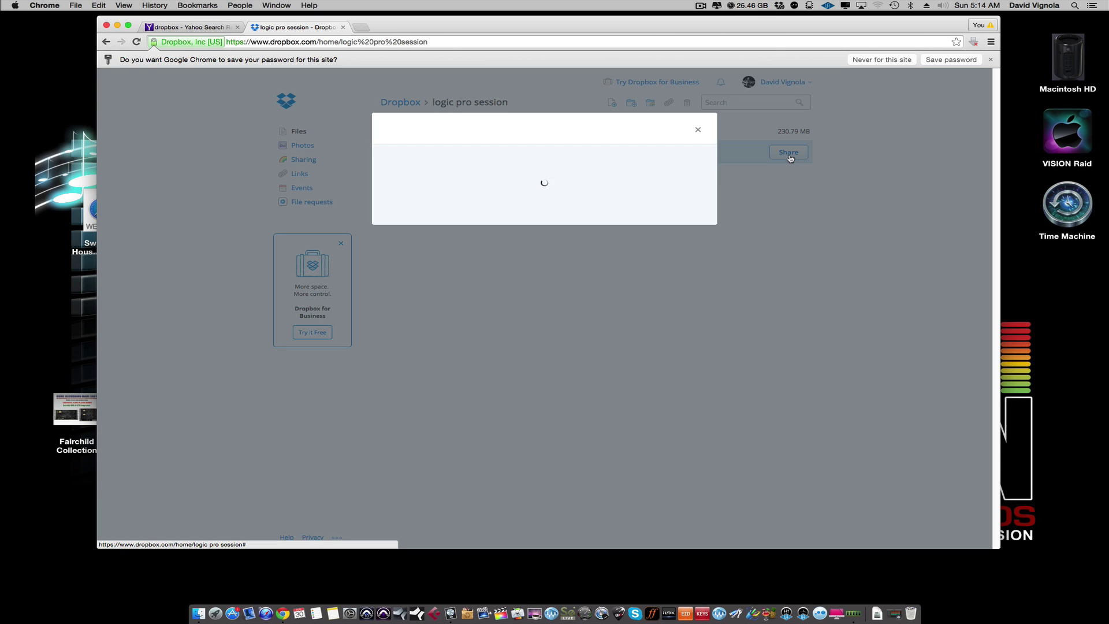
click(421, 237)
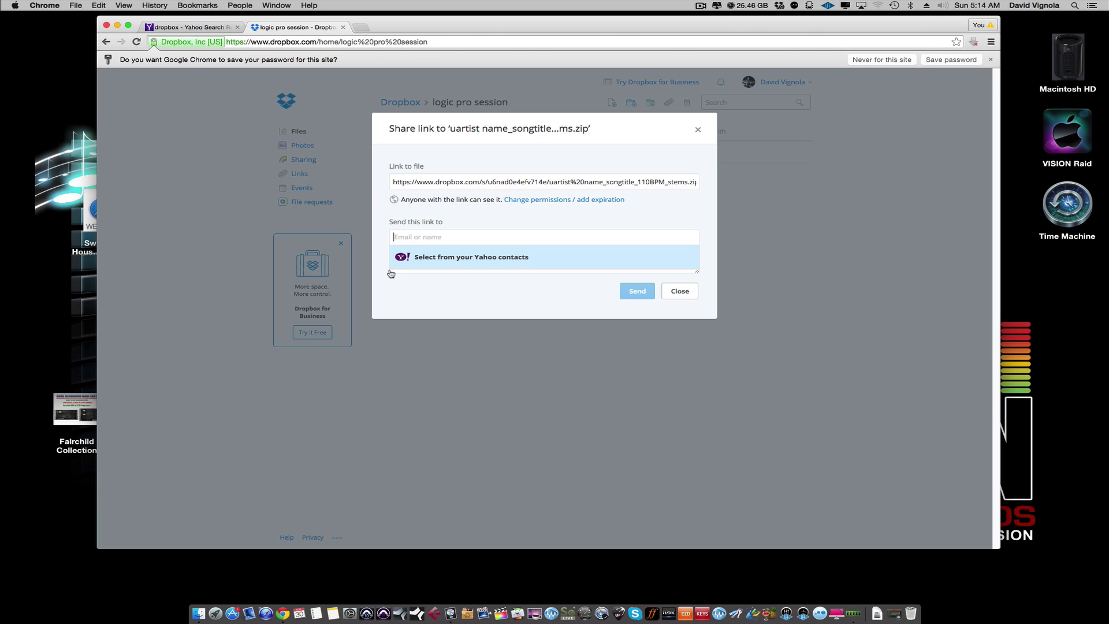
key(Tab)
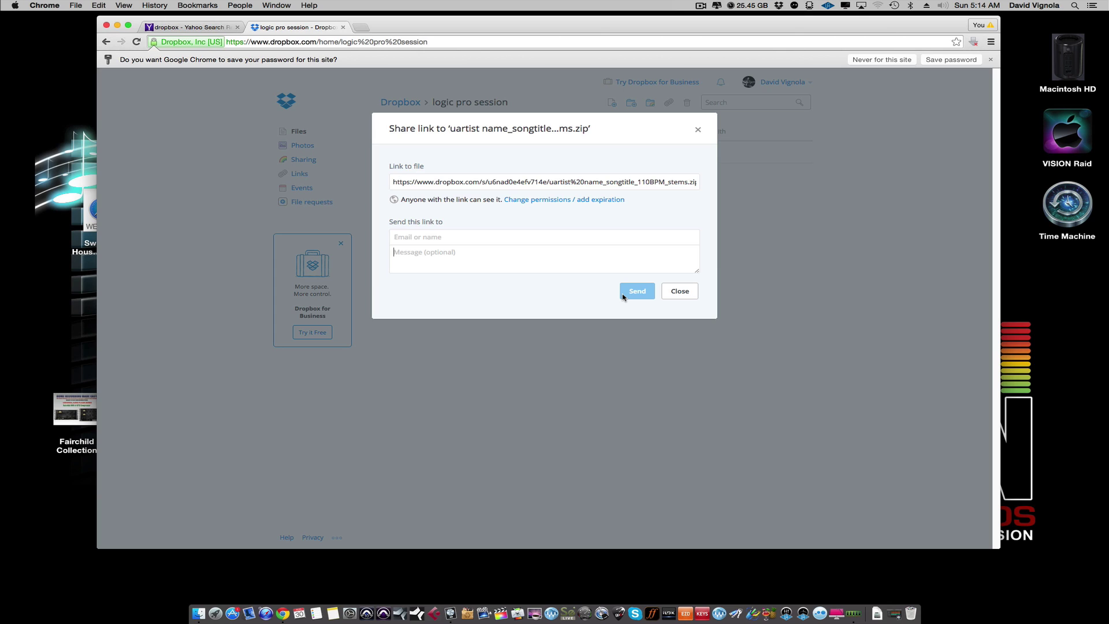
click(682, 294)
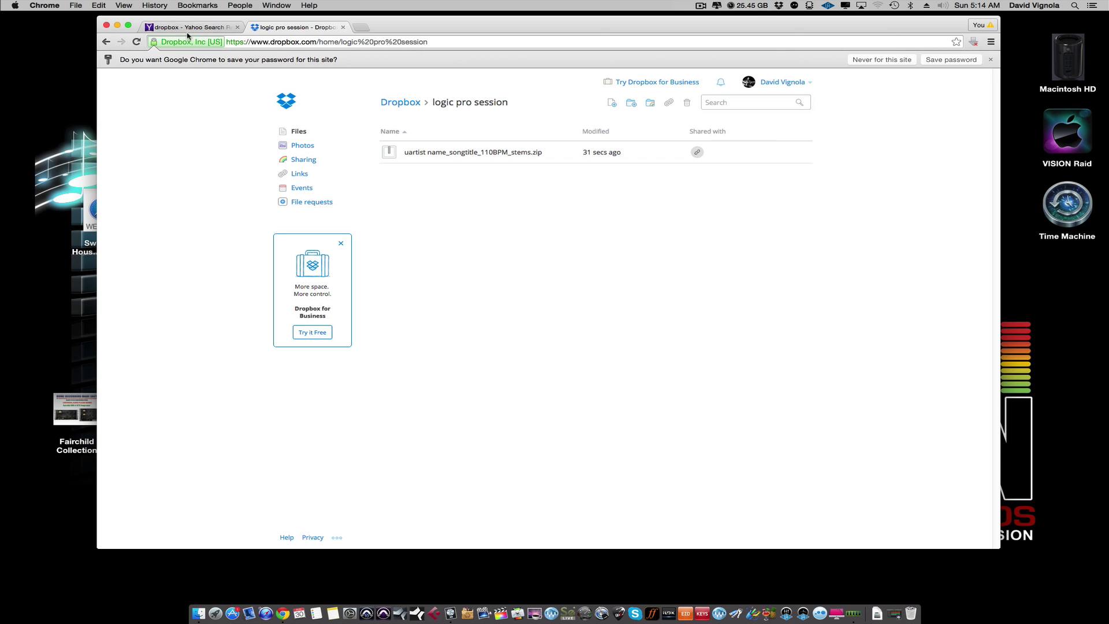
click(50, 6)
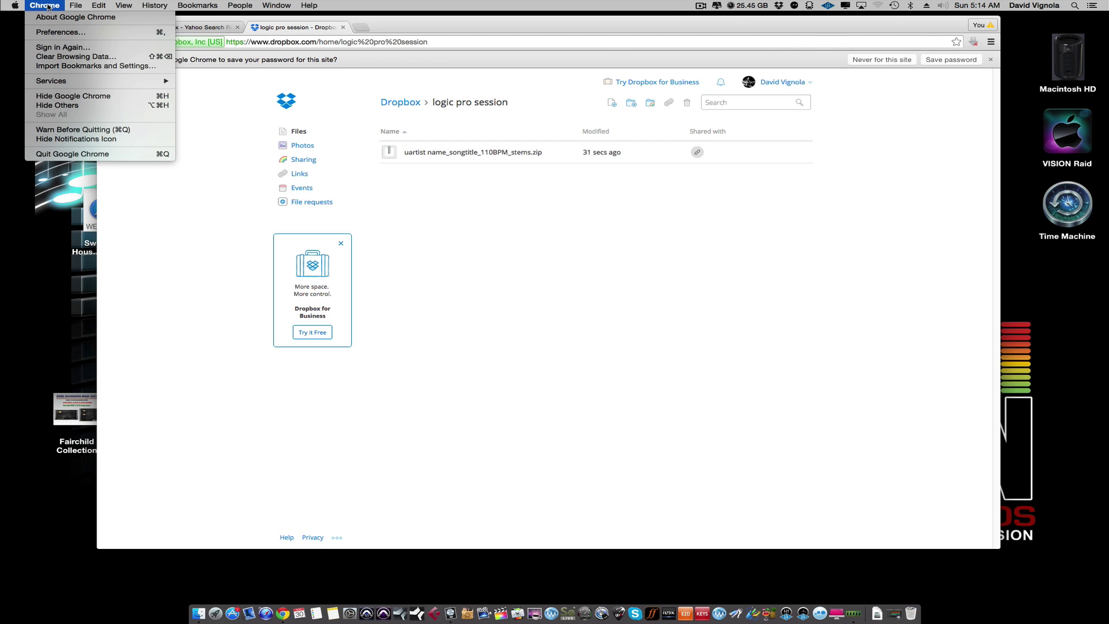
click(138, 153)
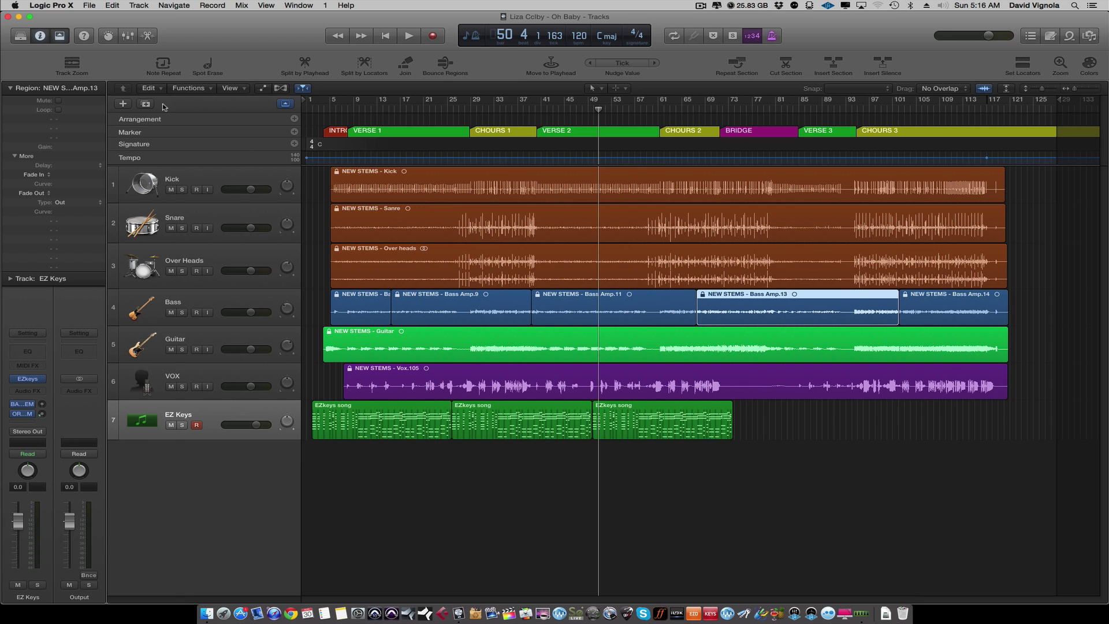
Start saving a copy of the Logic project in a new desktop folder named "artist name_song_110bpm"
click(89, 6)
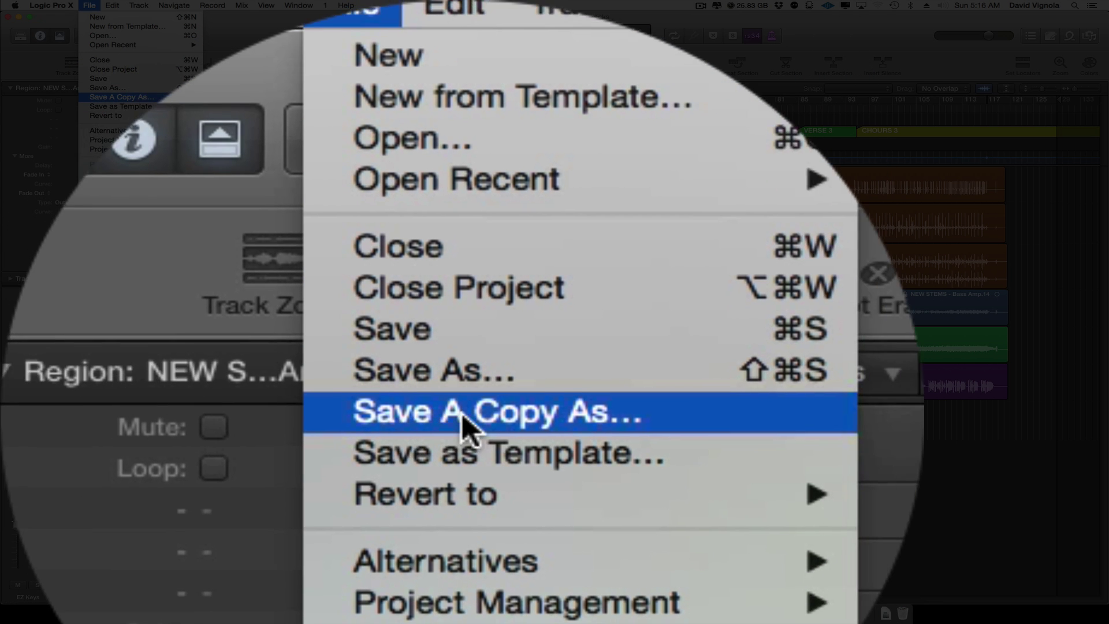
click(465, 417)
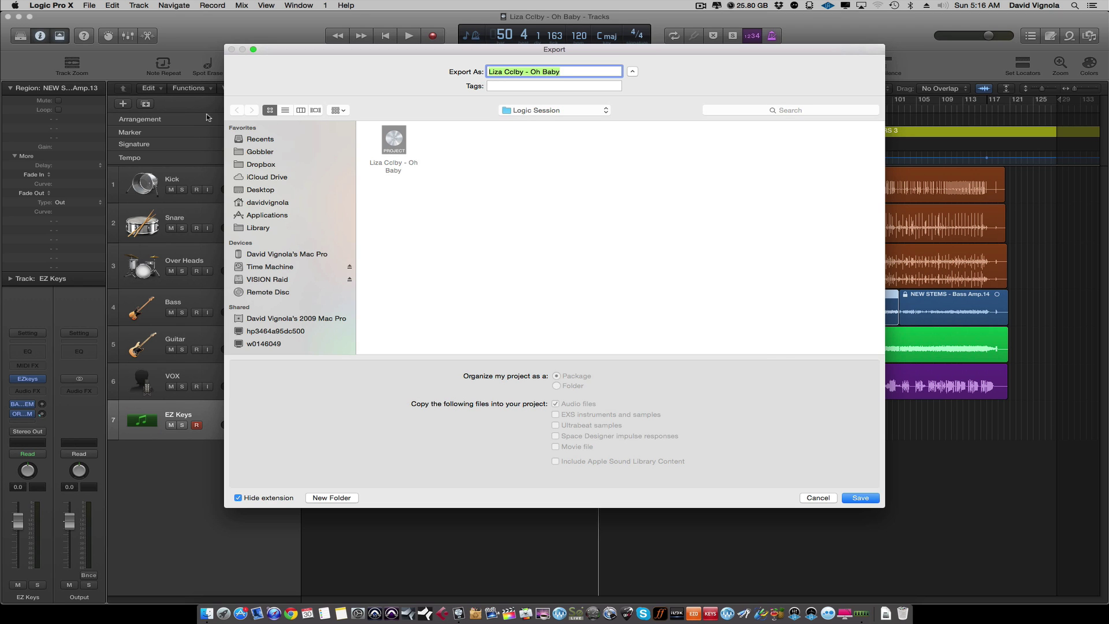
click(266, 190)
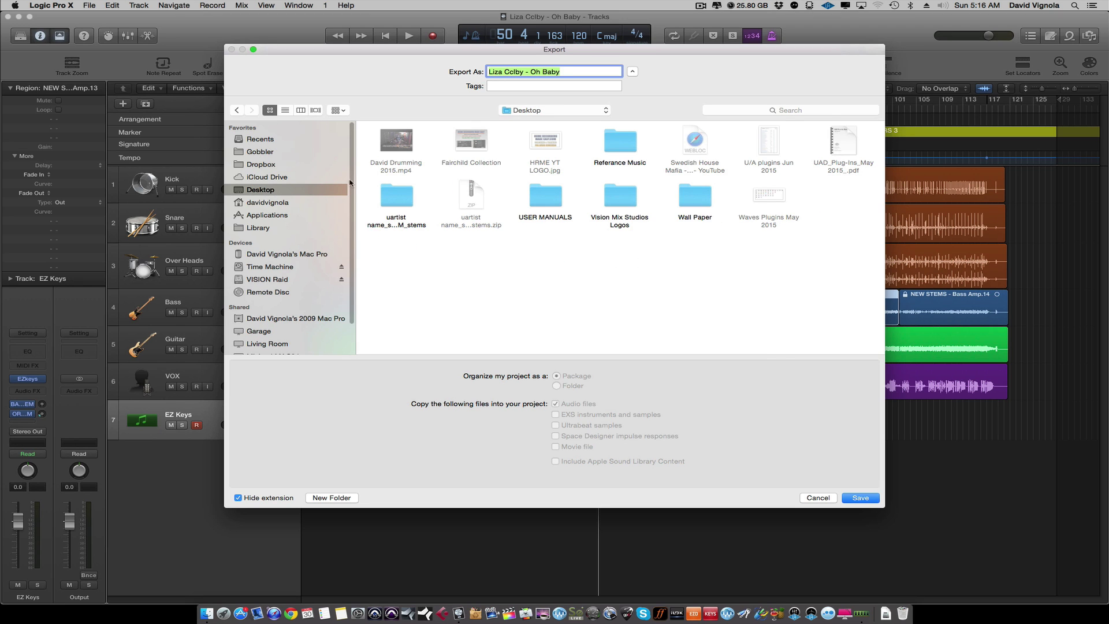
click(345, 499)
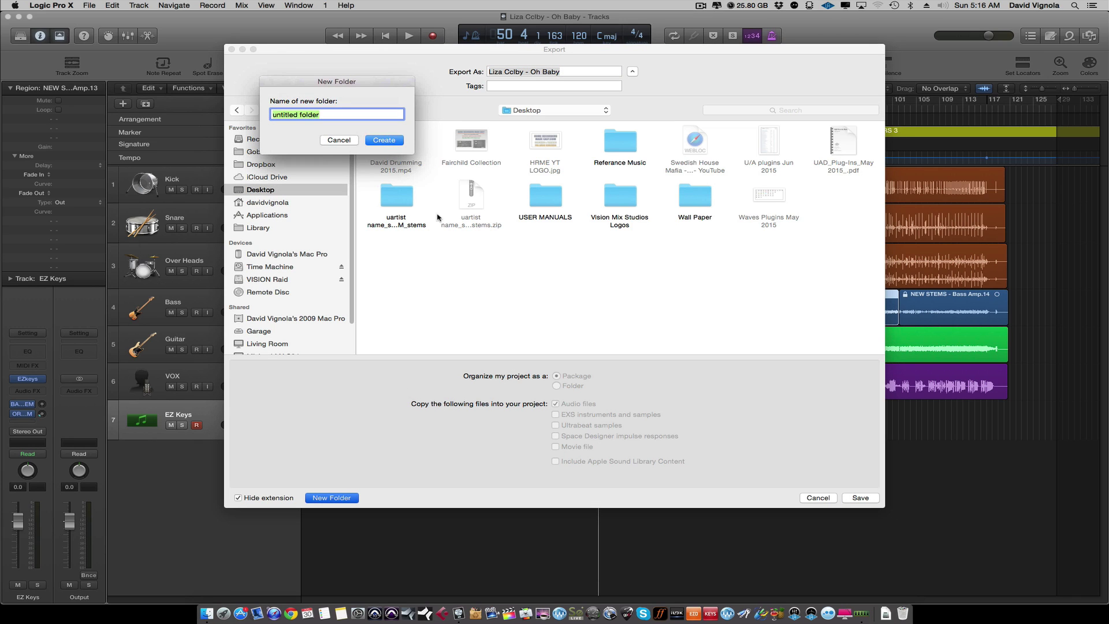
drag(394, 85, 608, 235)
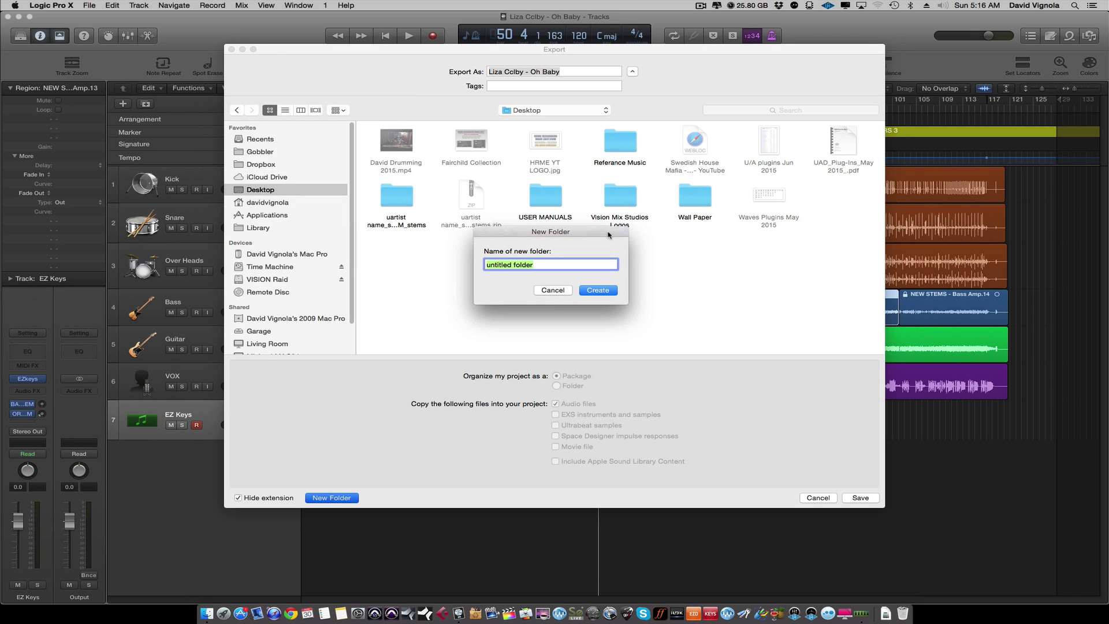
text(artis)
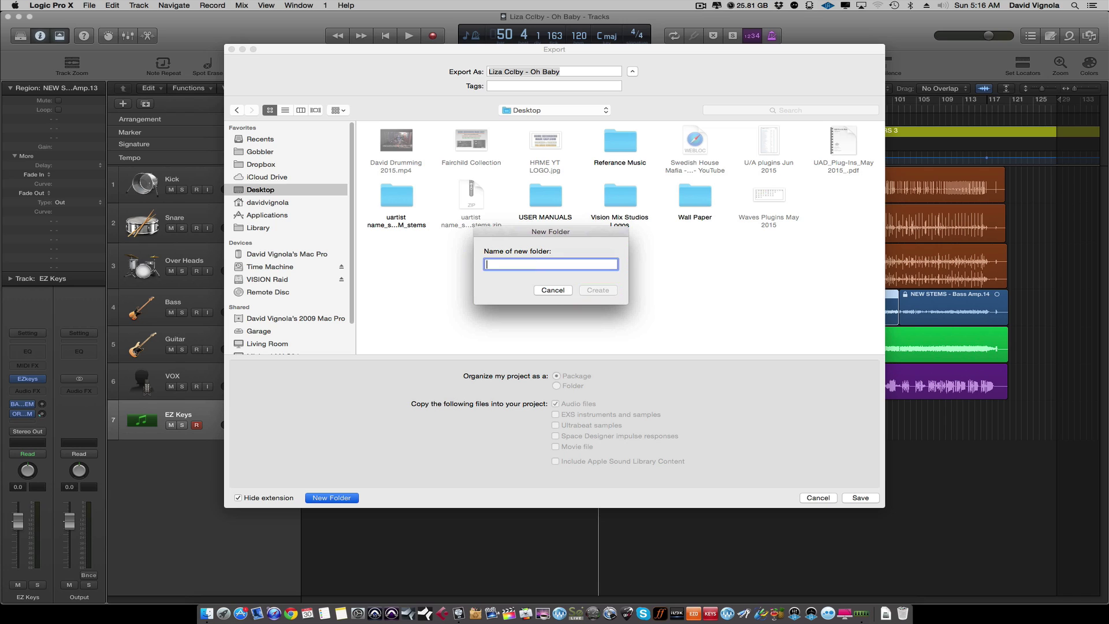
text(t name)
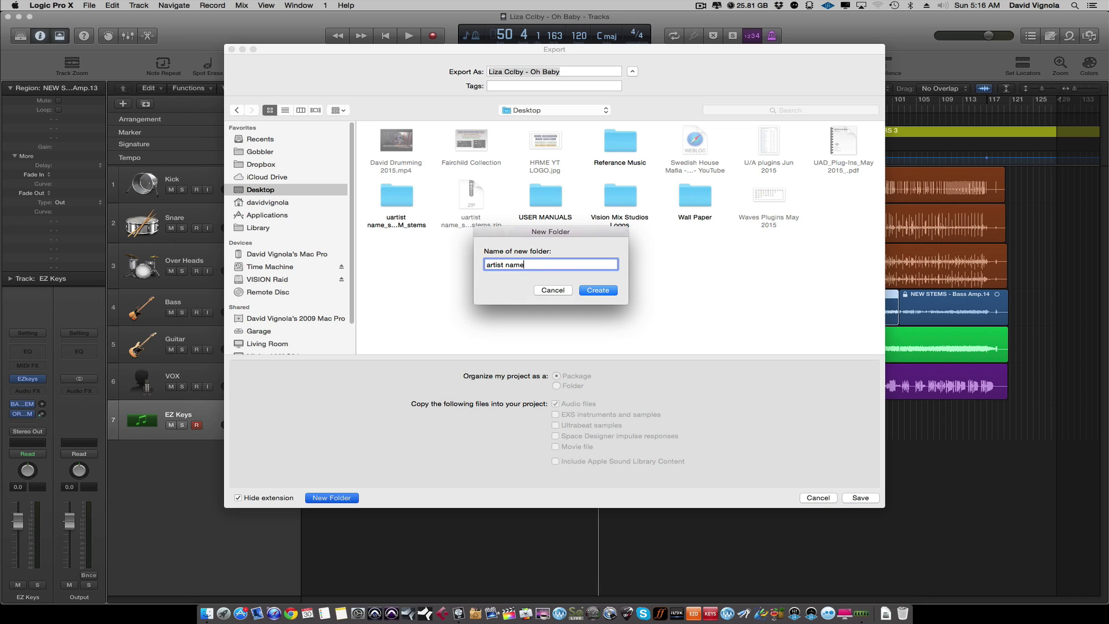
text(_song_110bpm)
click(598, 292)
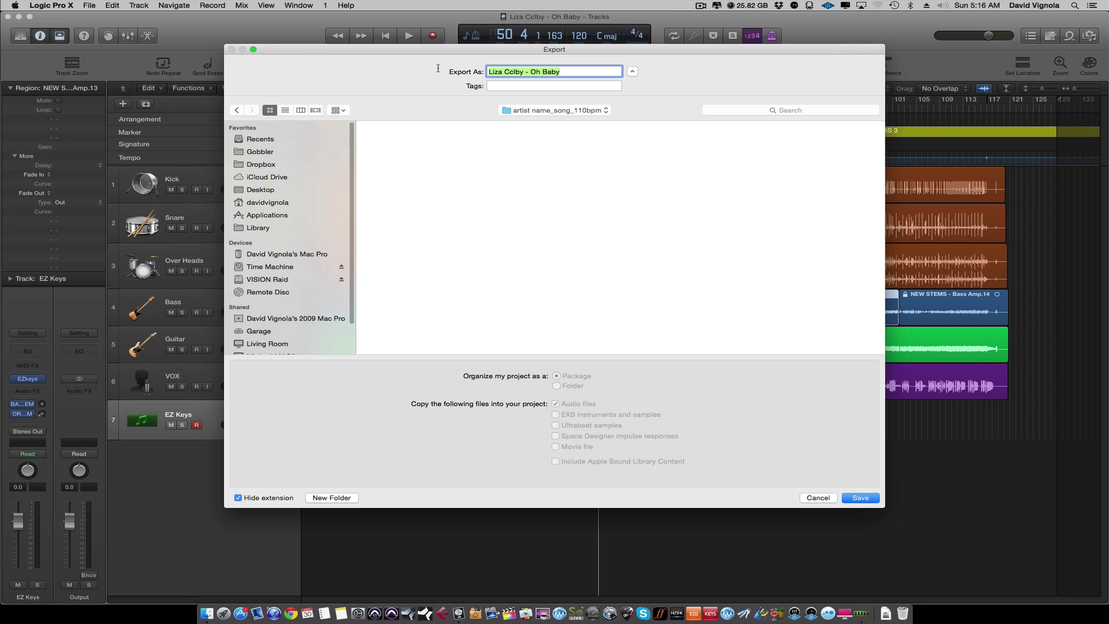
Save the project copy as "artist name_song_110bpm" and close the original project
text(artist name_song_110bpm)
click(861, 498)
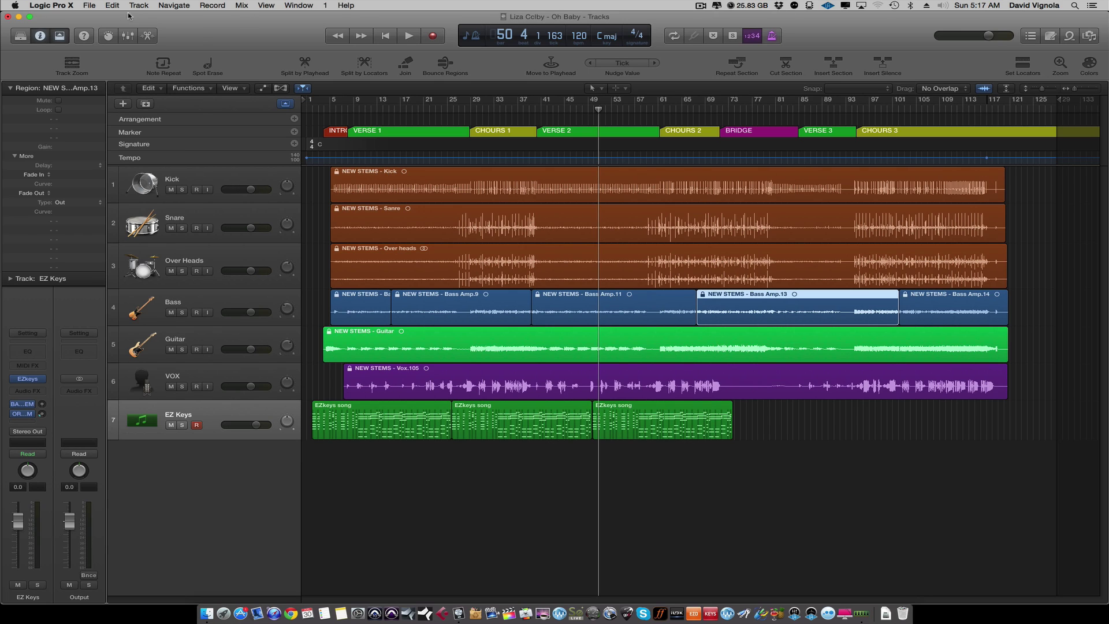
click(94, 6)
click(91, 7)
click(91, 7)
click(101, 61)
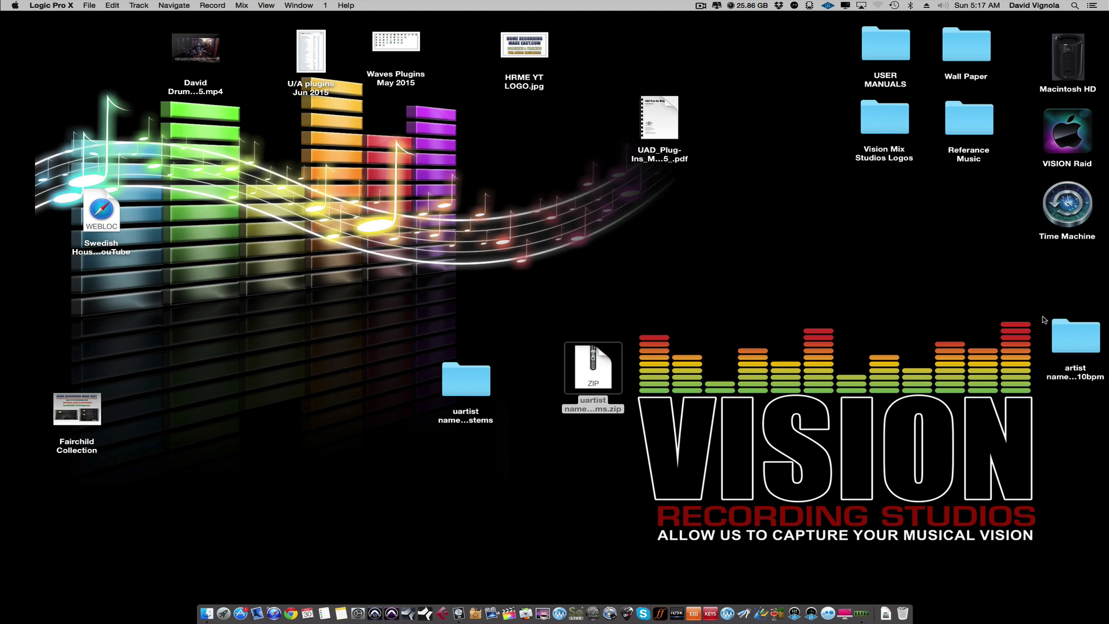
Move the "artist name_song_110bpm" folder to the open middle area of the desktop and open it
click(1070, 337)
drag(1070, 336, 691, 276)
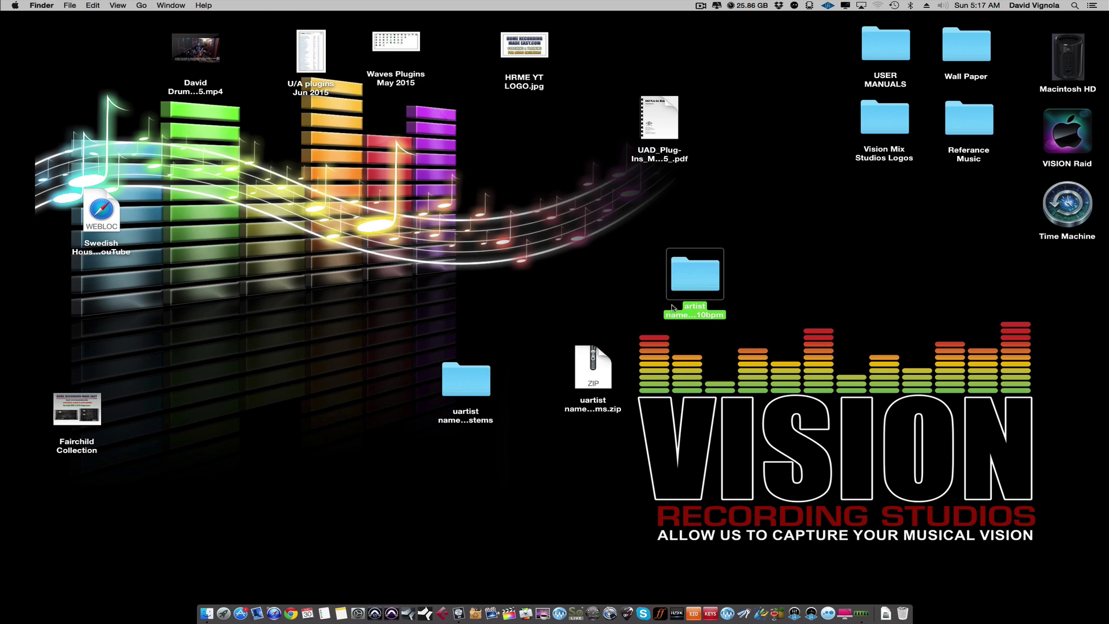
double_click(696, 276)
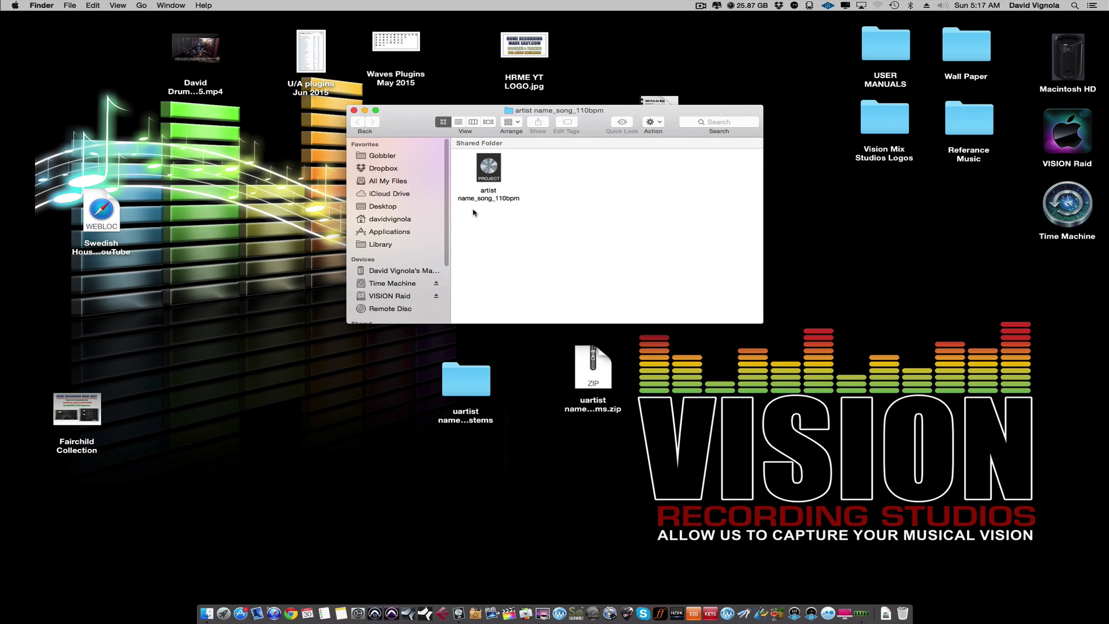
Show the project's package contents, inspect its Media and Audio Files folders, and return to the project folder
click(485, 173)
right_click(486, 168)
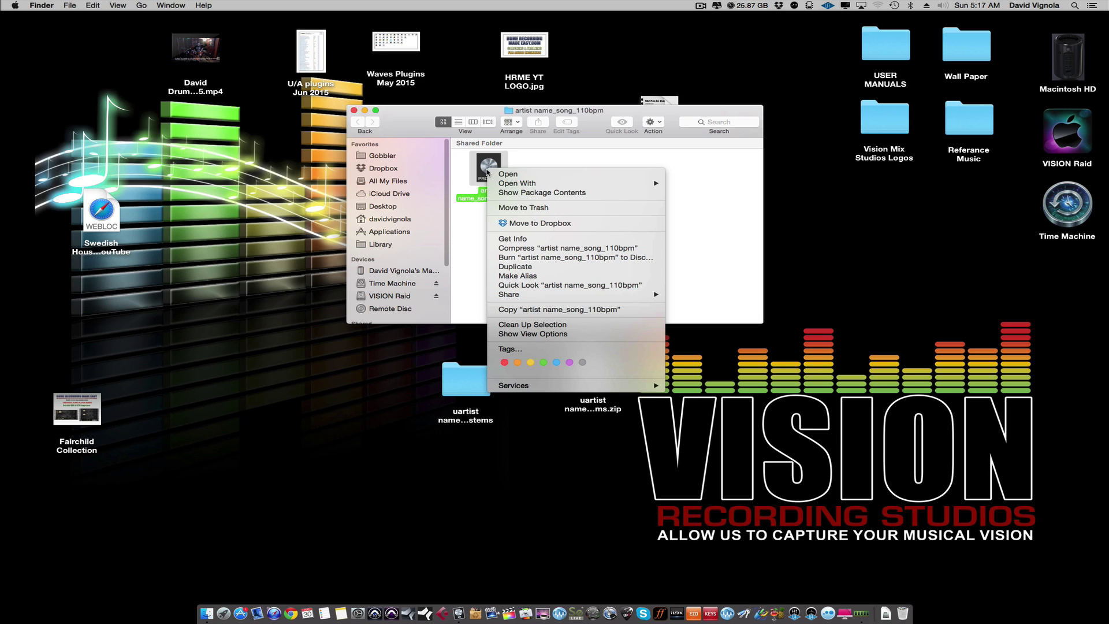
click(499, 194)
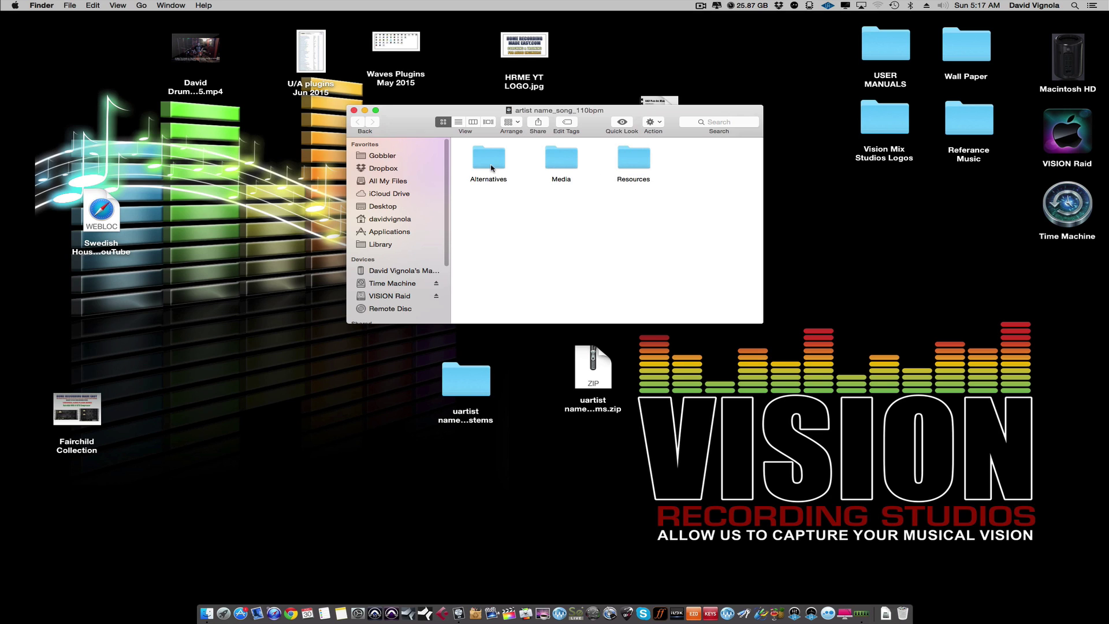
double_click(558, 161)
double_click(483, 170)
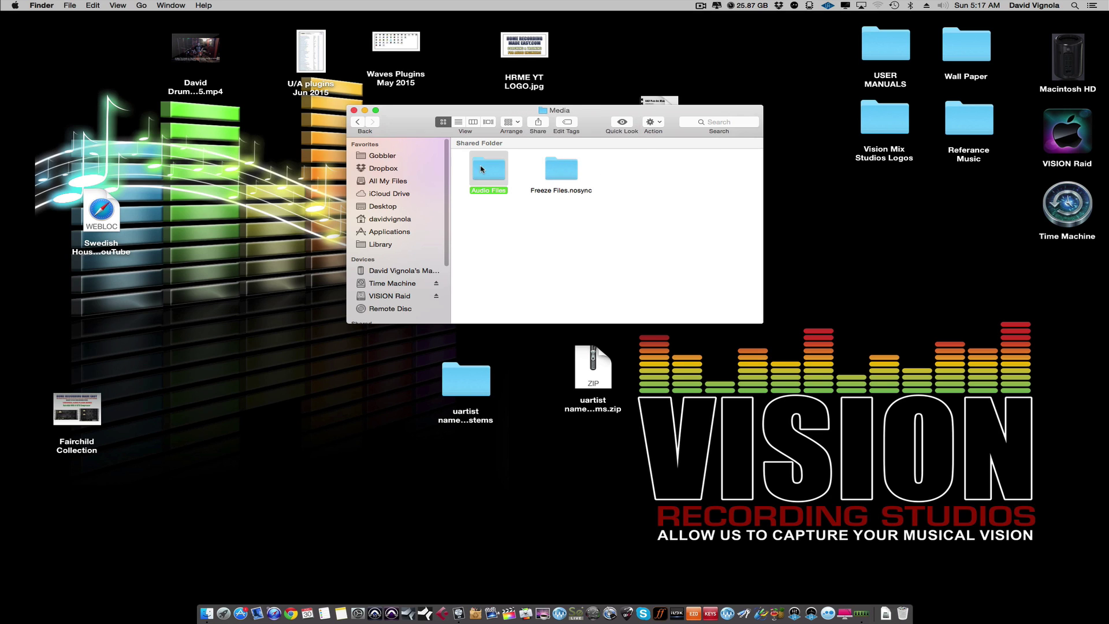
click(351, 123)
click(351, 123)
click(351, 123)
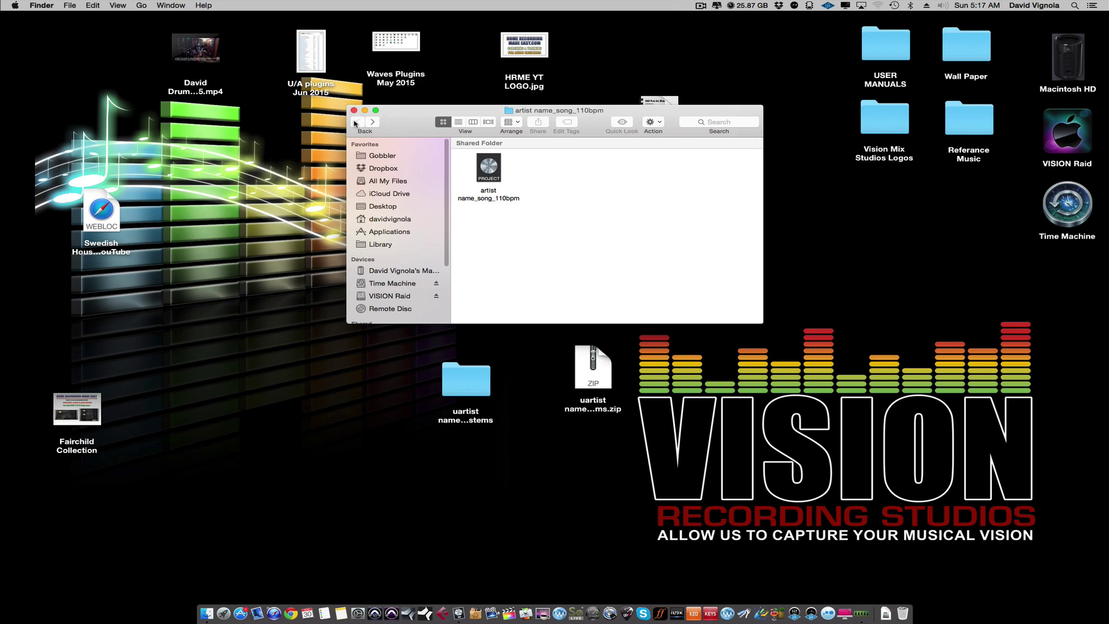
Open the copied project in Logic Pro X and show its mixer
double_click(488, 172)
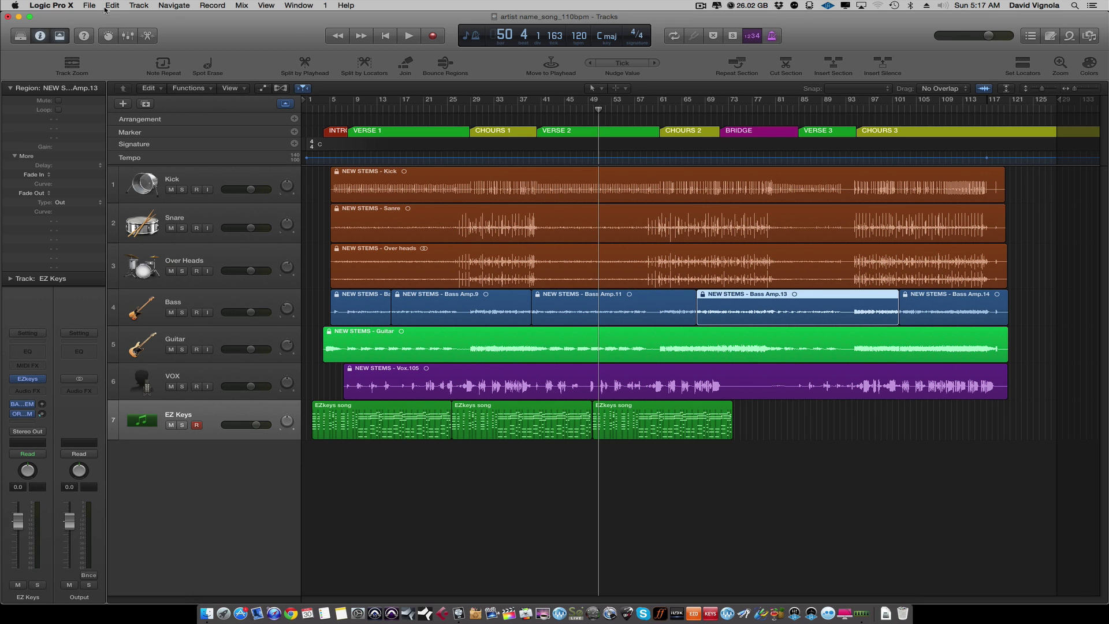
click(135, 37)
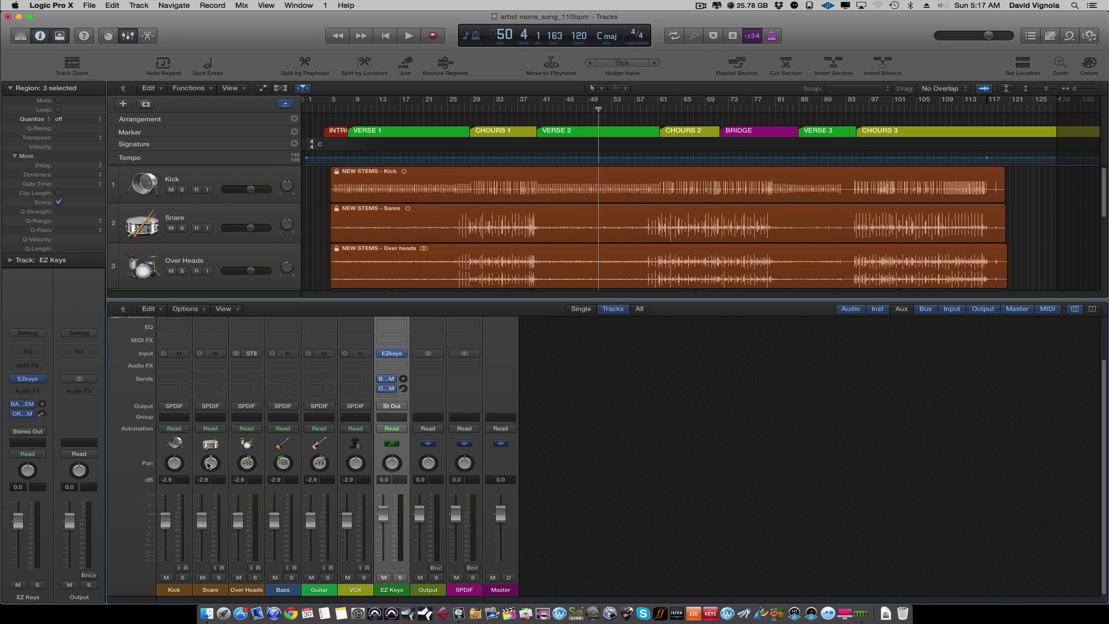
Reset the Kick through VOX channel faders to 0.0 dB and centre the Guitar, Bass and Over Heads pan knobs
alt+click(166, 526)
alt+click(202, 523)
alt+click(238, 523)
alt+click(274, 523)
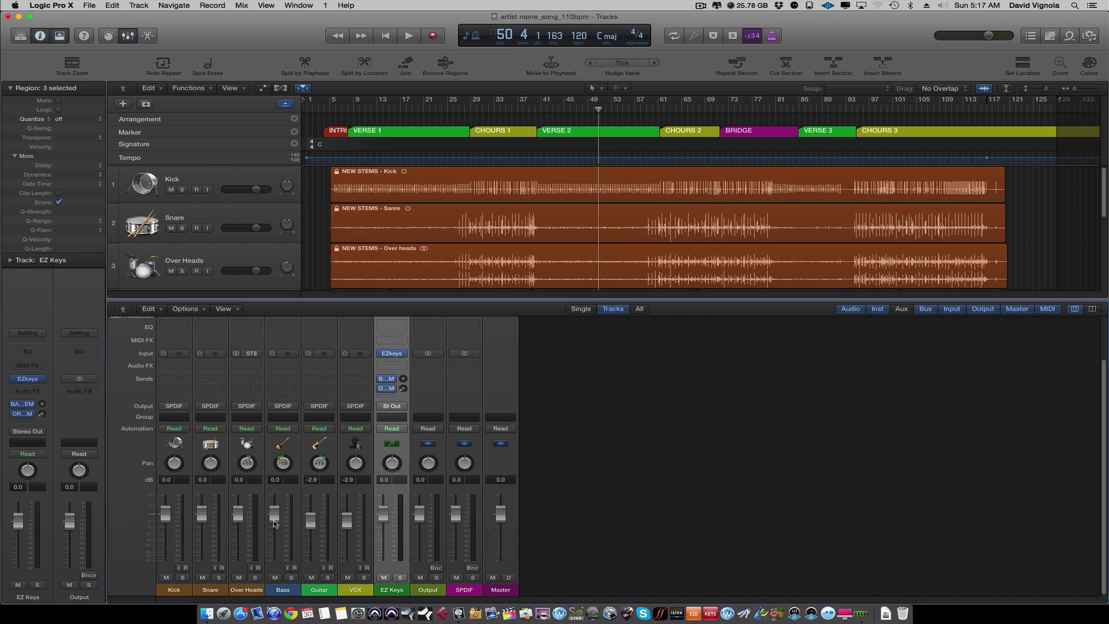
alt+click(311, 521)
alt+click(347, 521)
alt+click(321, 464)
alt+click(280, 468)
alt+click(245, 466)
Select the Kick through EZ Keys channels, lower their faders together to -2.7 dB, and reset them to 0.0 dB
click(181, 554)
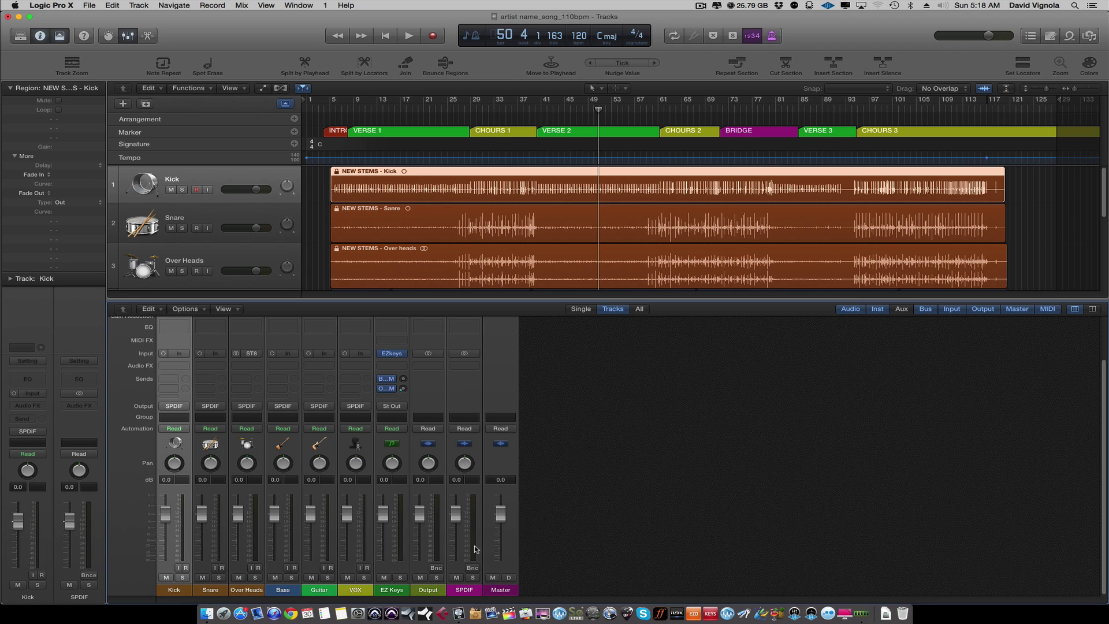
shift+click(403, 549)
drag(387, 513, 386, 520)
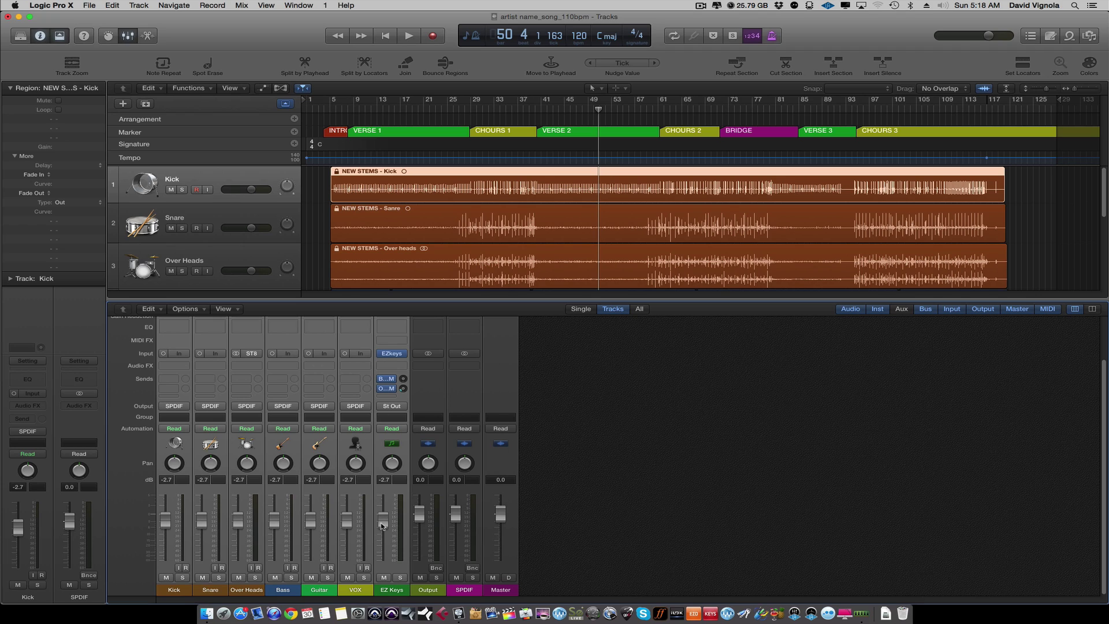
alt+click(381, 525)
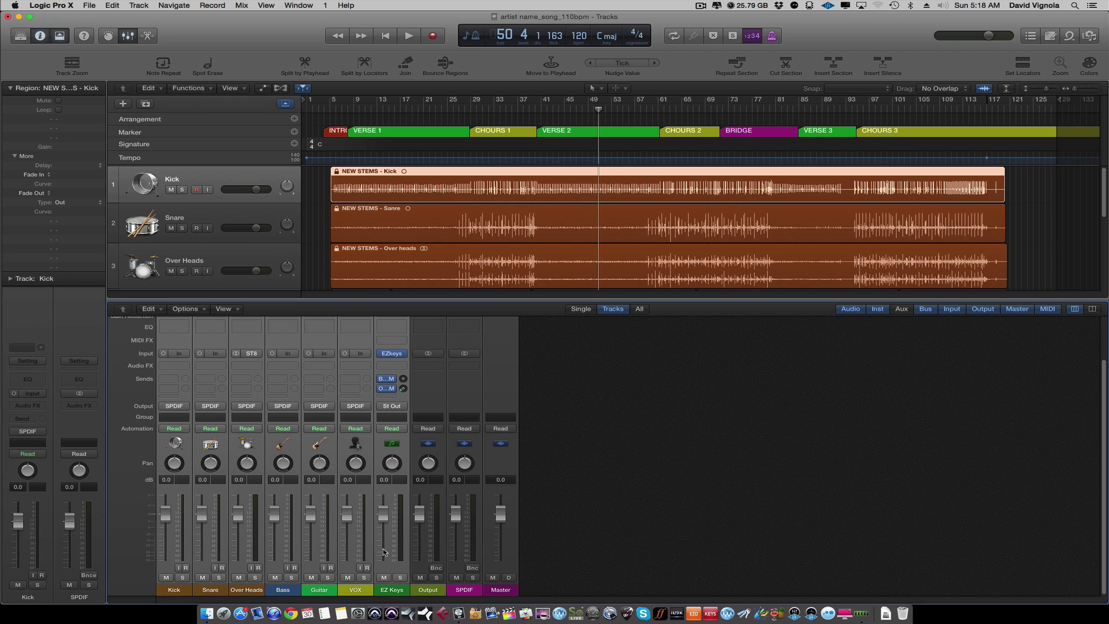
click(407, 547)
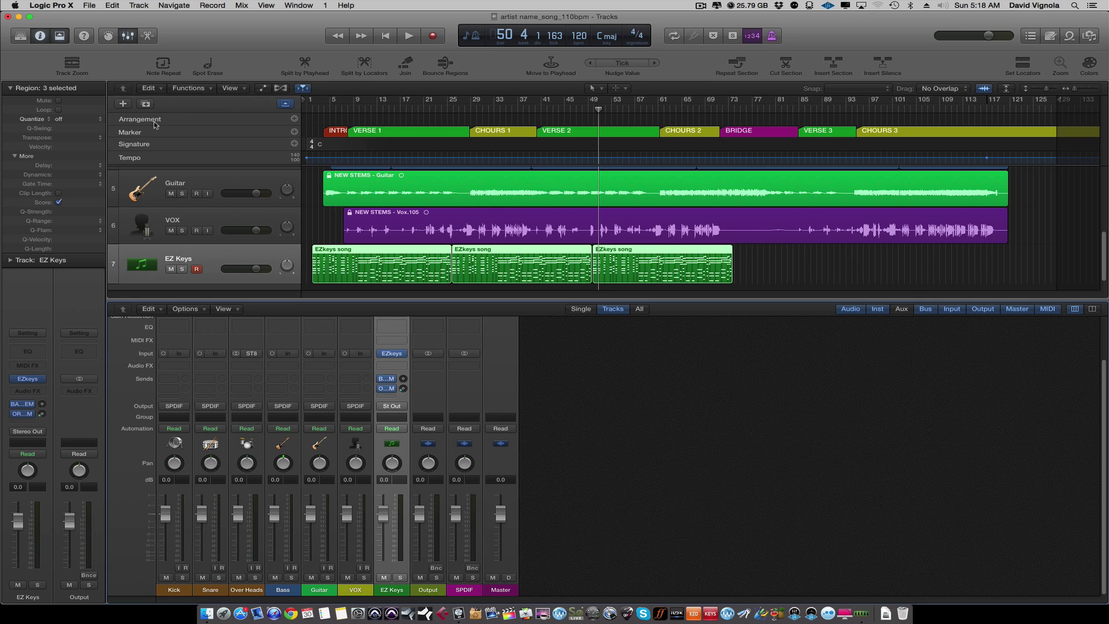
Hide the mixer and look through the continuous regions on the Kick, Snare and Over Heads tracks
click(129, 36)
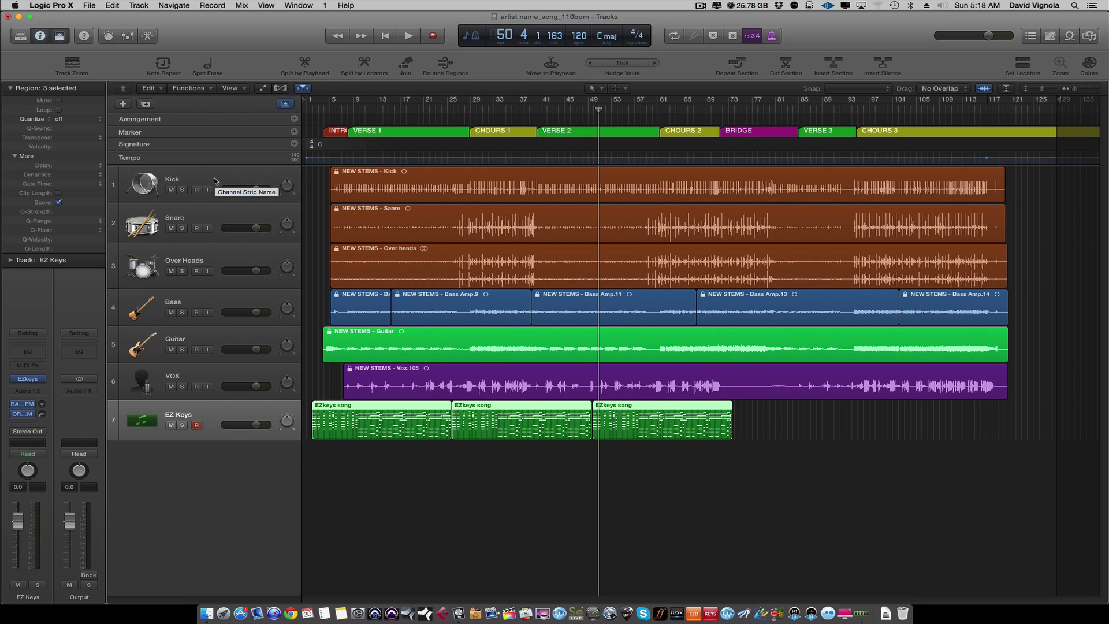
click(196, 179)
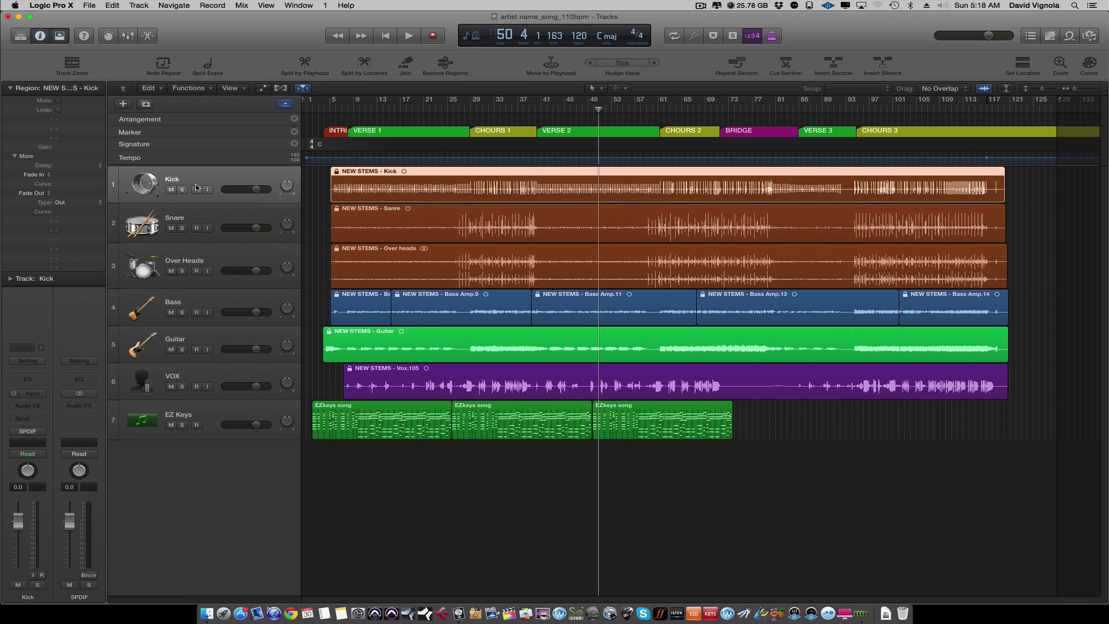
click(214, 215)
click(214, 249)
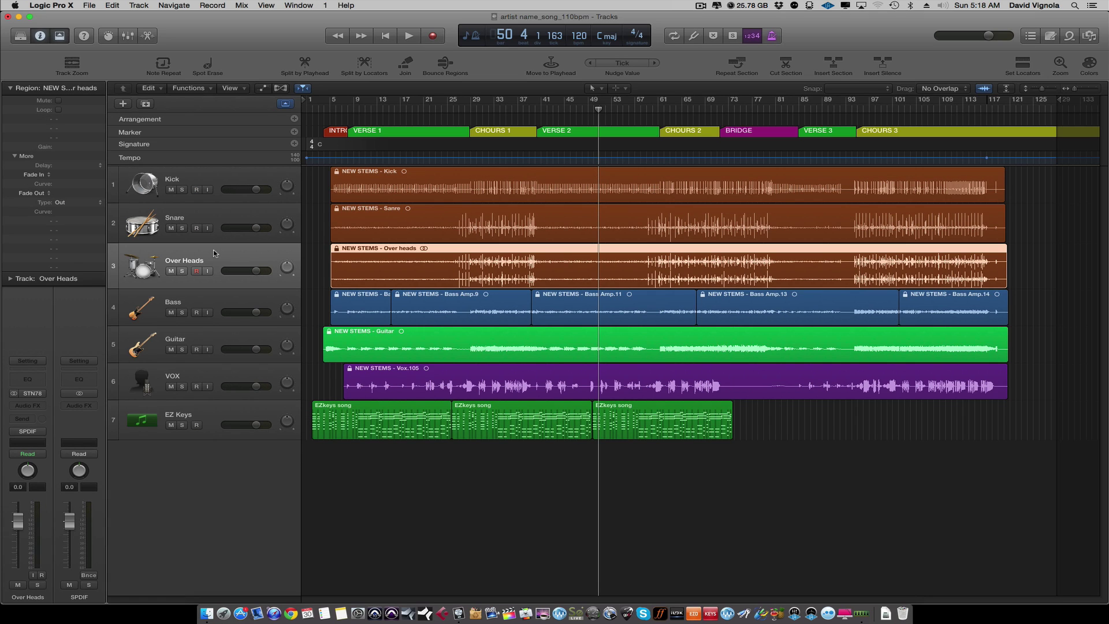
click(206, 171)
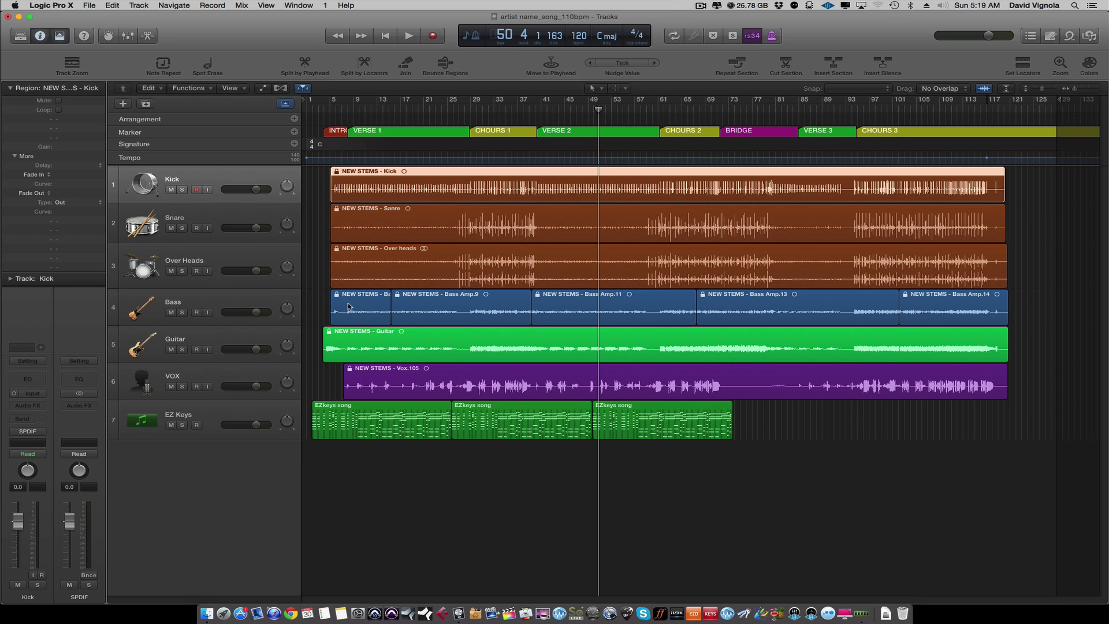
Examine the separate regions on the Bass track one by one and compare them with the Over Heads region
click(367, 296)
click(428, 296)
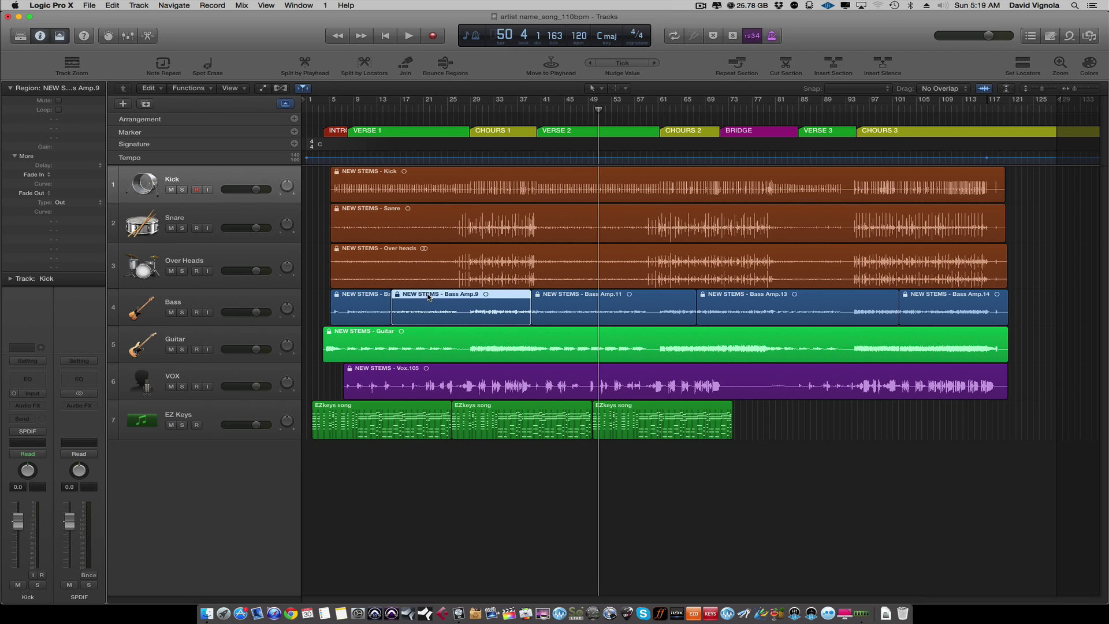
click(558, 295)
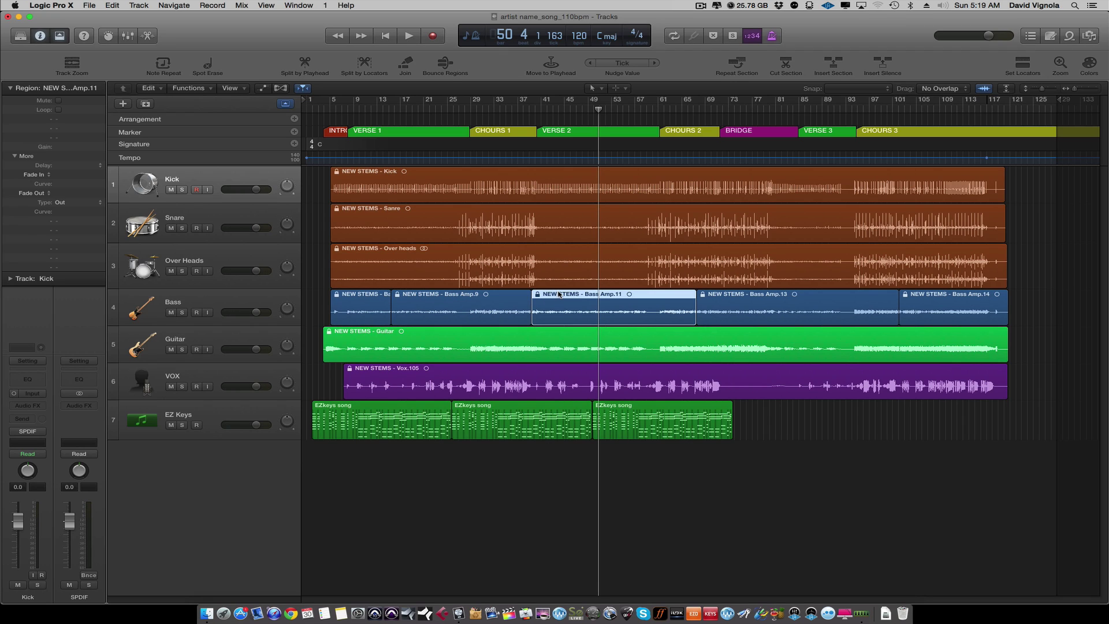
click(732, 295)
click(933, 296)
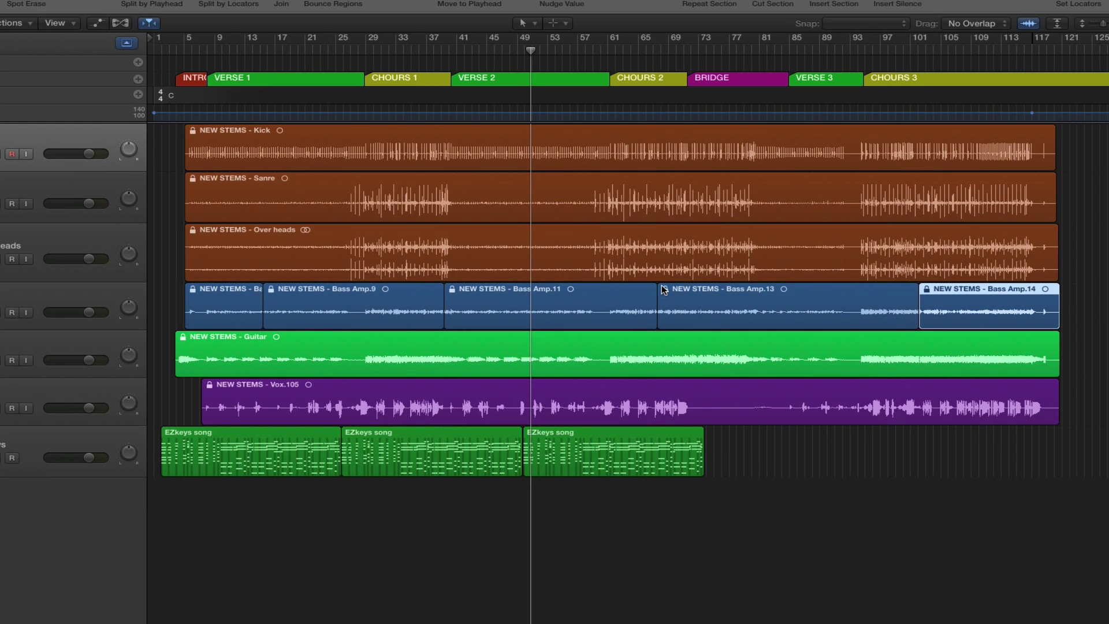
click(647, 296)
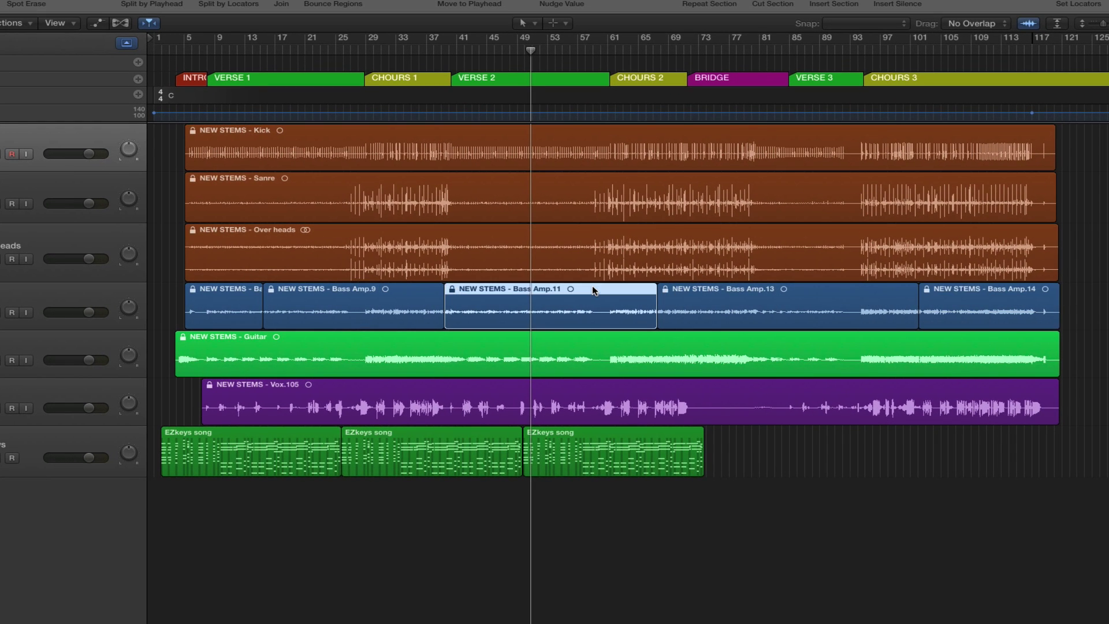
click(729, 292)
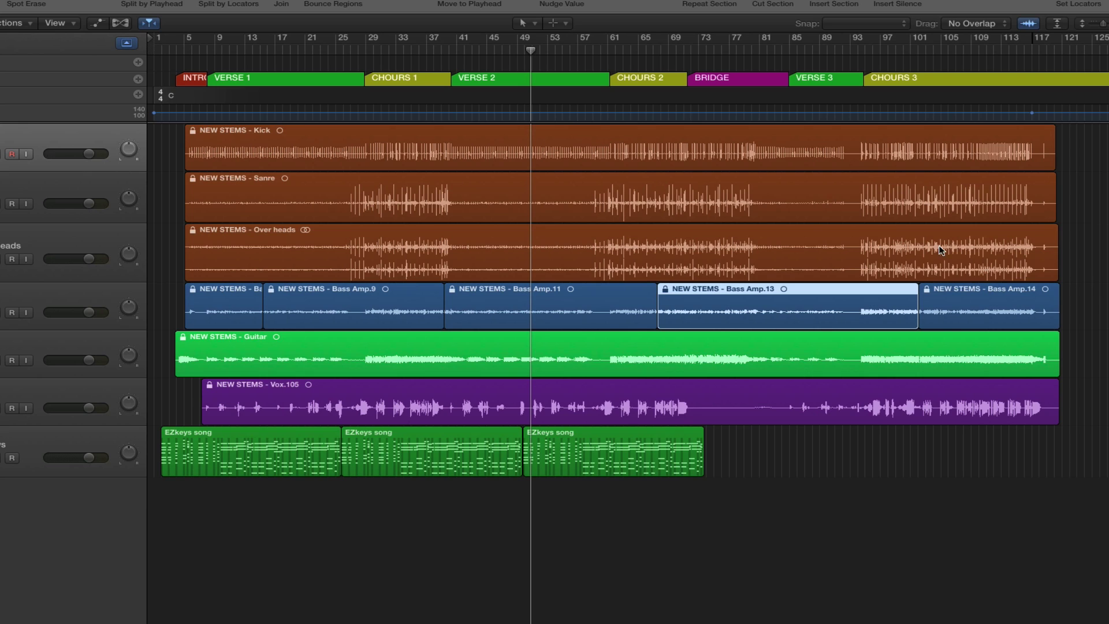
click(863, 229)
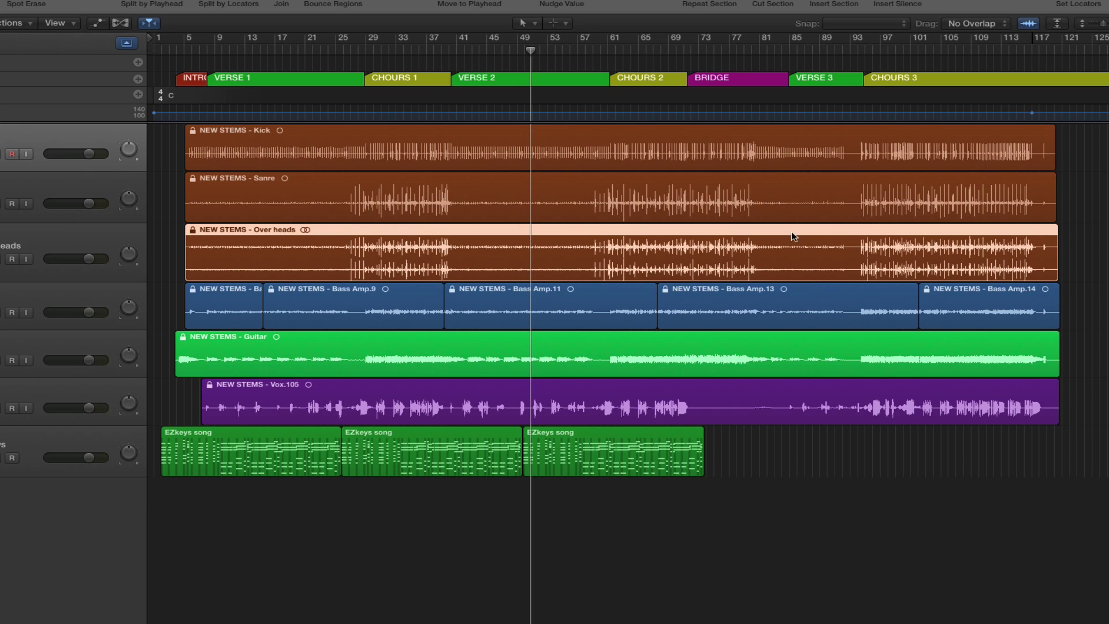
Join all the separate Bass regions into a single region
drag(1083, 298, 248, 303)
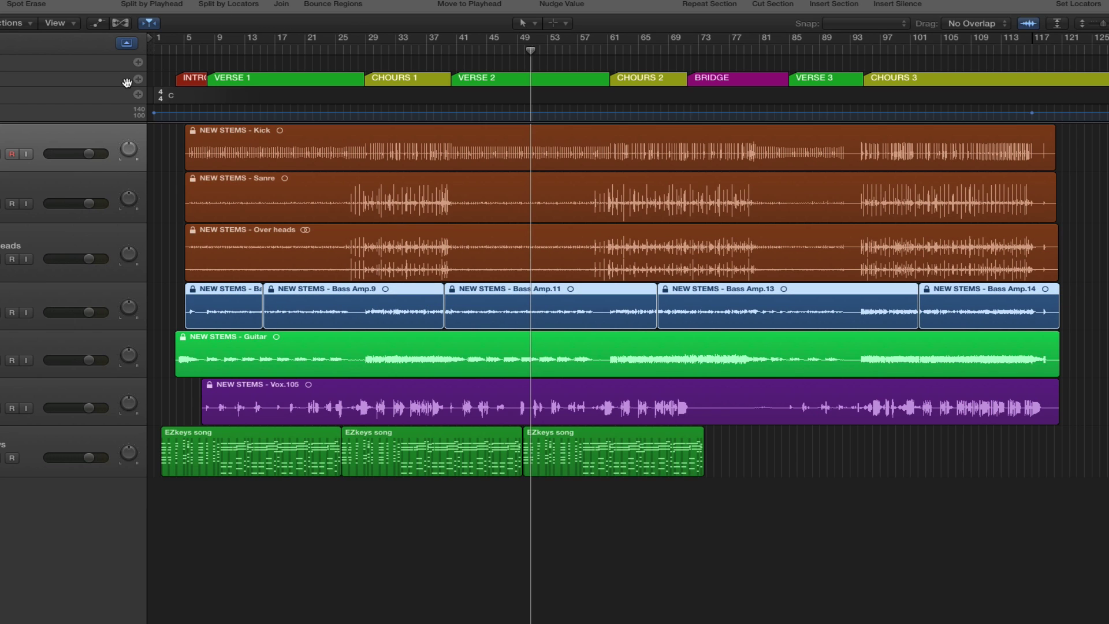
right_click(314, 303)
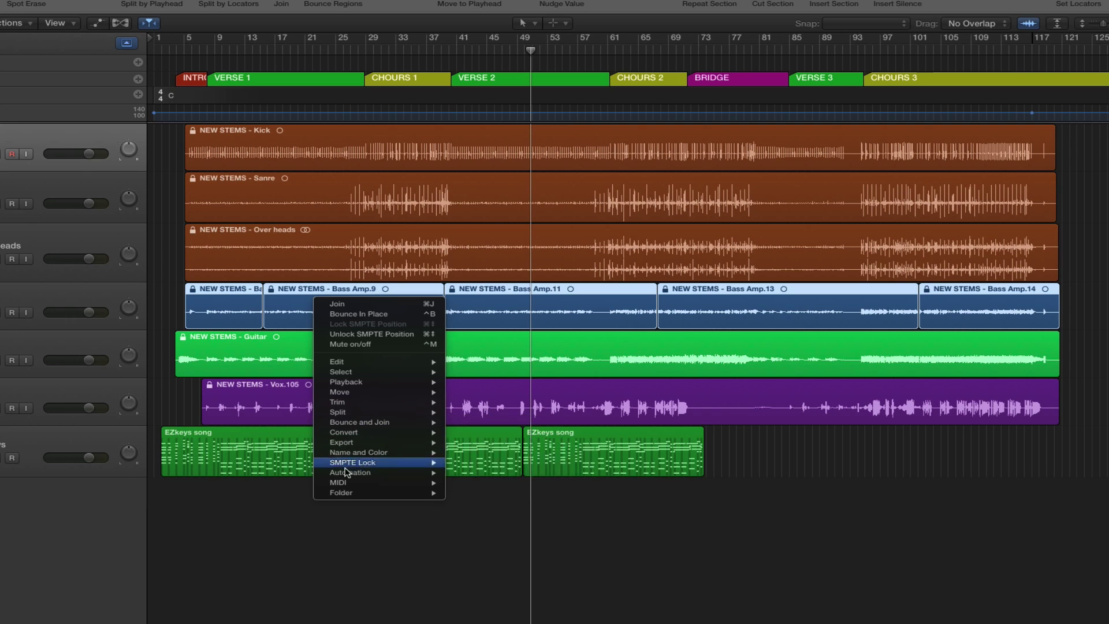
click(373, 305)
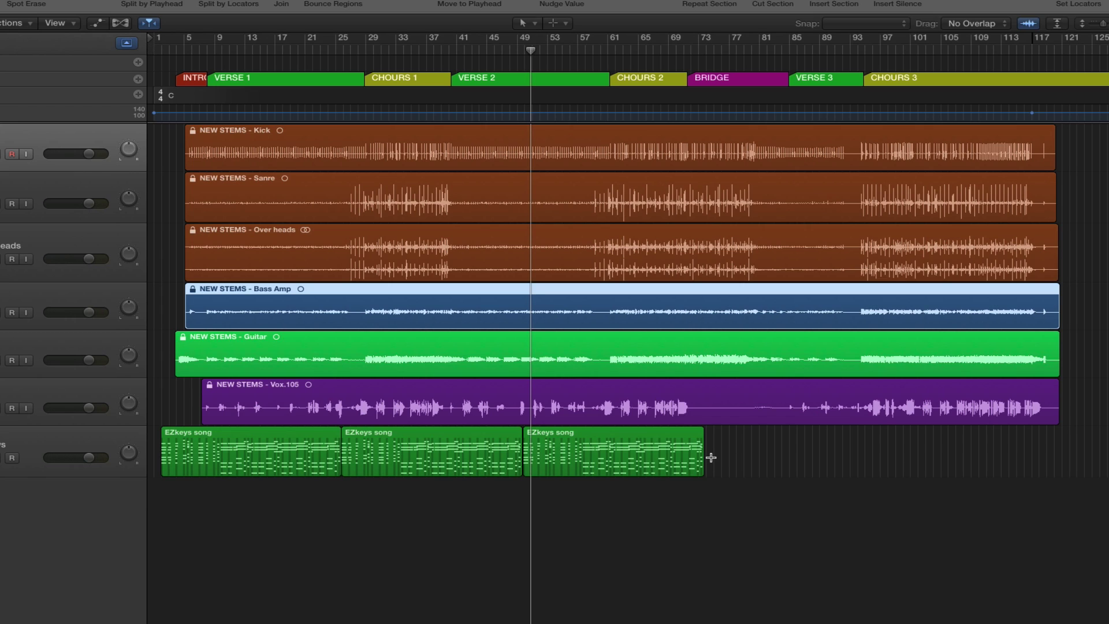
Join the three EZkeys song regions on the EZ Keys track into one MIDI region
drag(727, 435, 250, 450)
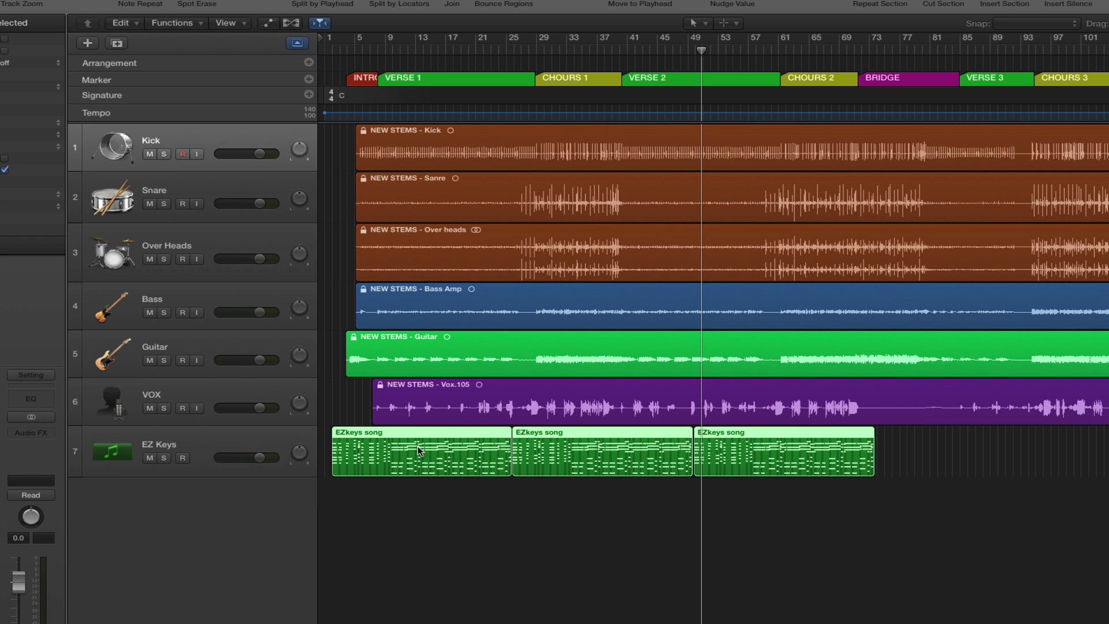
right_click(422, 440)
click(440, 443)
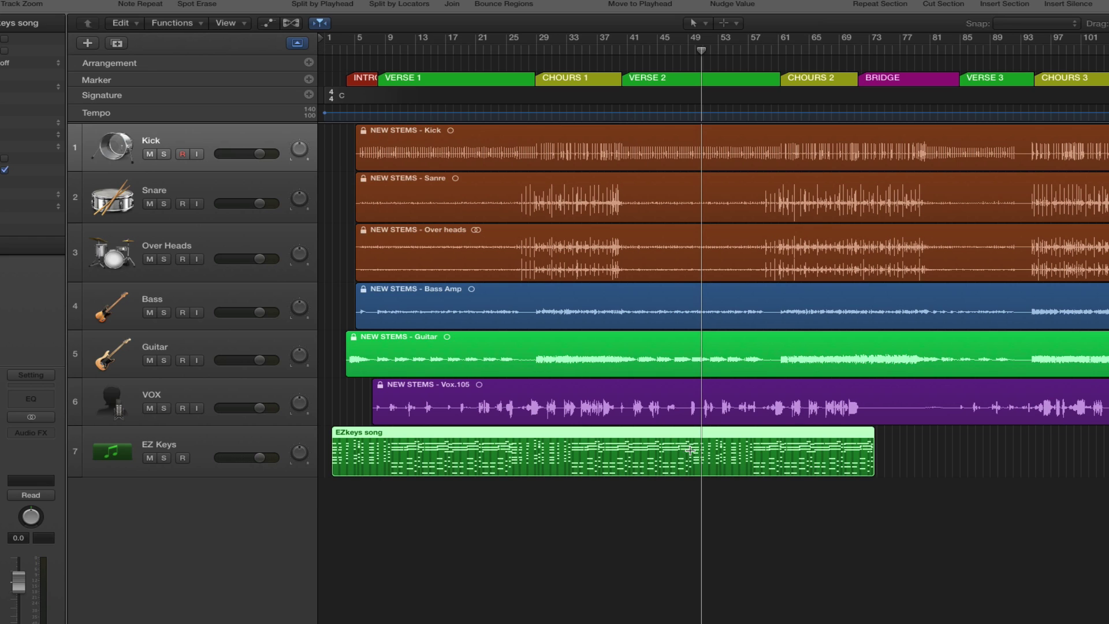
Bounce the joined EZ Keys region in place to a new track as "keys_bip", excluding volume/pan automation
right_click(567, 438)
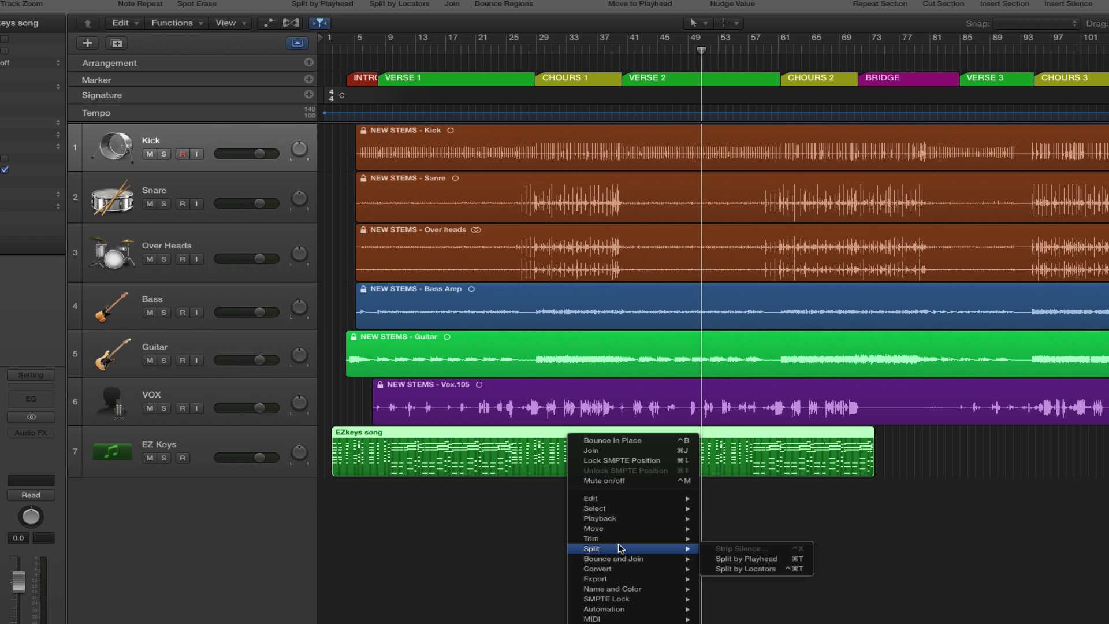
mouse_move(647, 559)
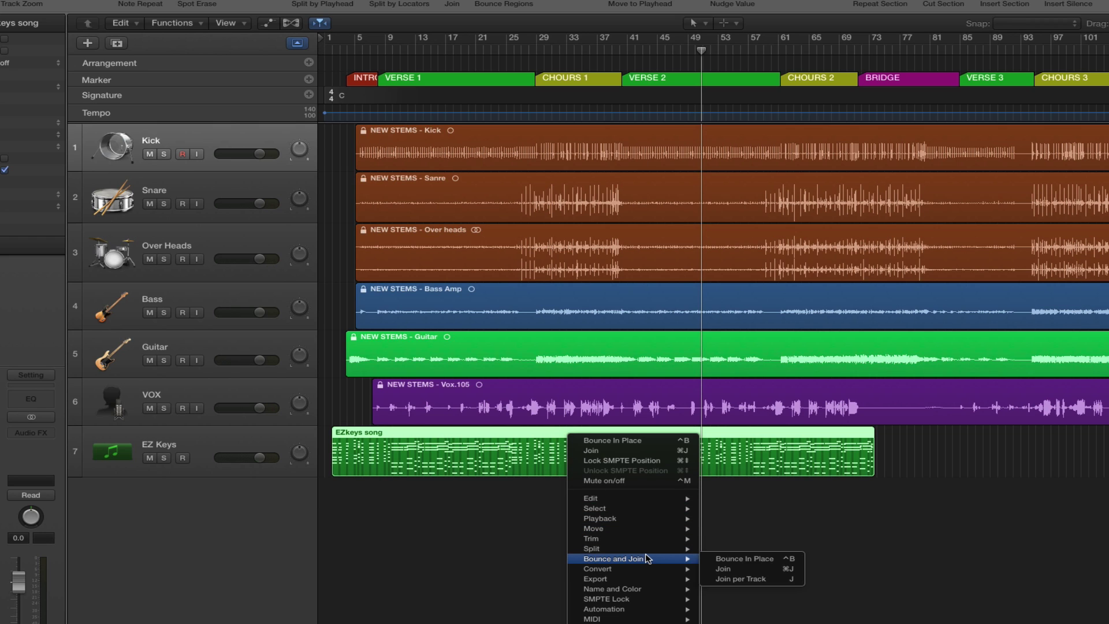
click(731, 560)
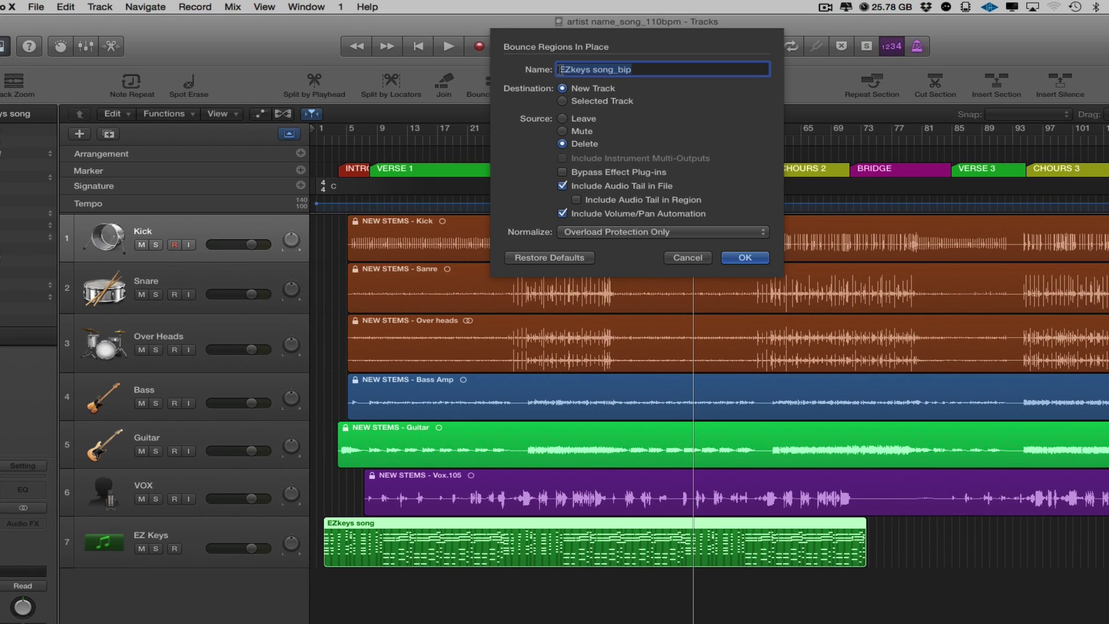
click(560, 69)
key(Delete)
key(Delete)
key(Delete)
key(Delete)
key(Delete)
key(Delete)
key(Delete)
key(Delete)
key(Delete)
key(Delete)
key(Delete)
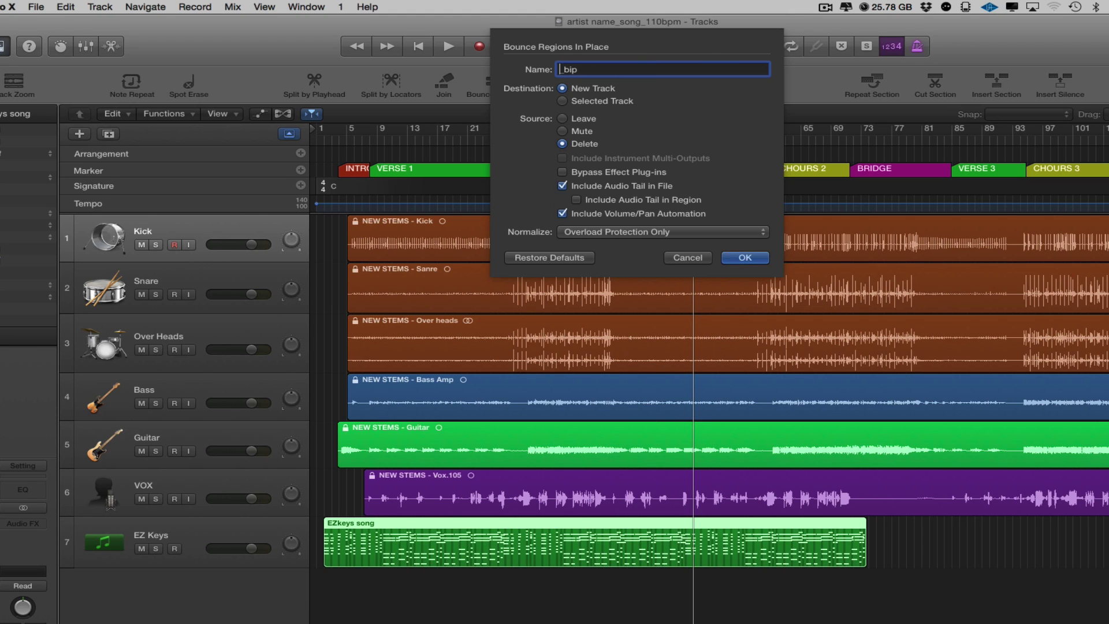
text(keys)
click(561, 215)
click(745, 258)
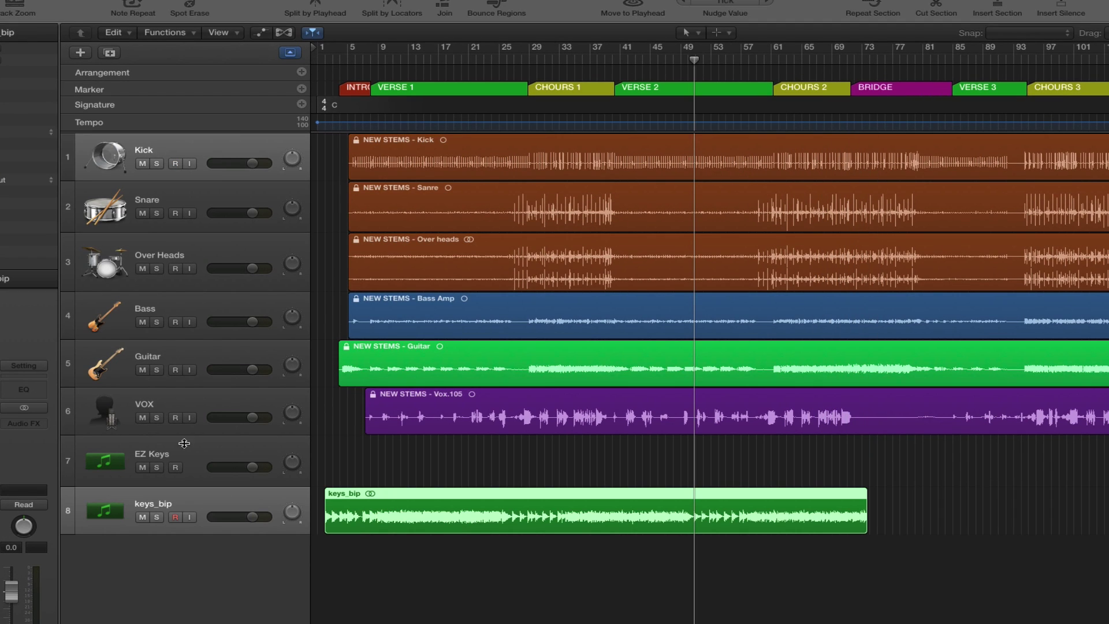
Delete the empty EZ Keys instrument track
click(208, 449)
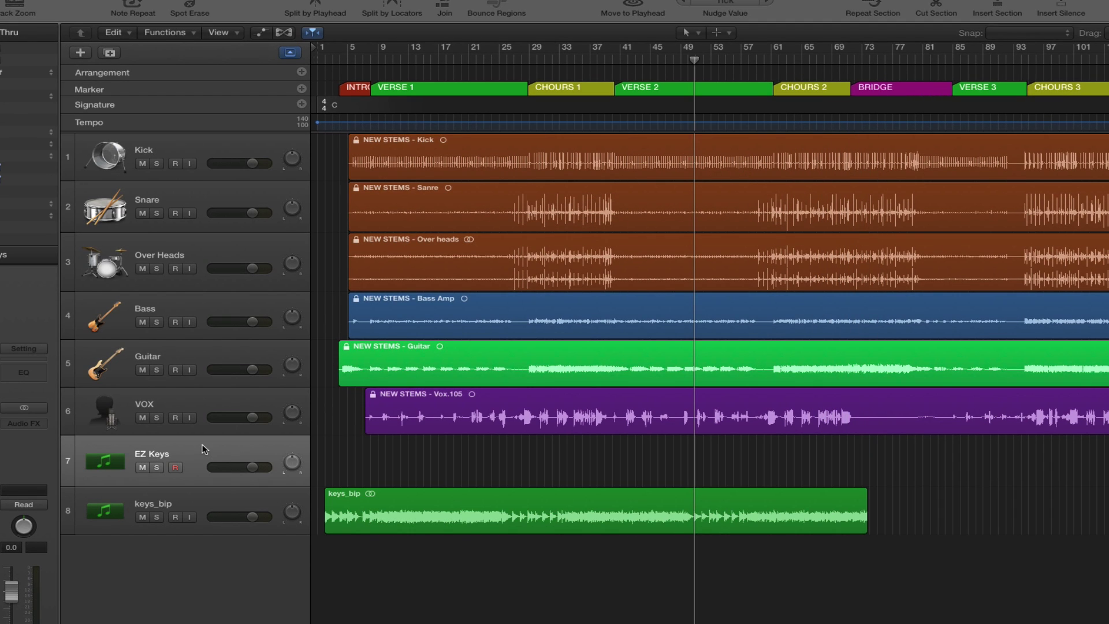
right_click(204, 449)
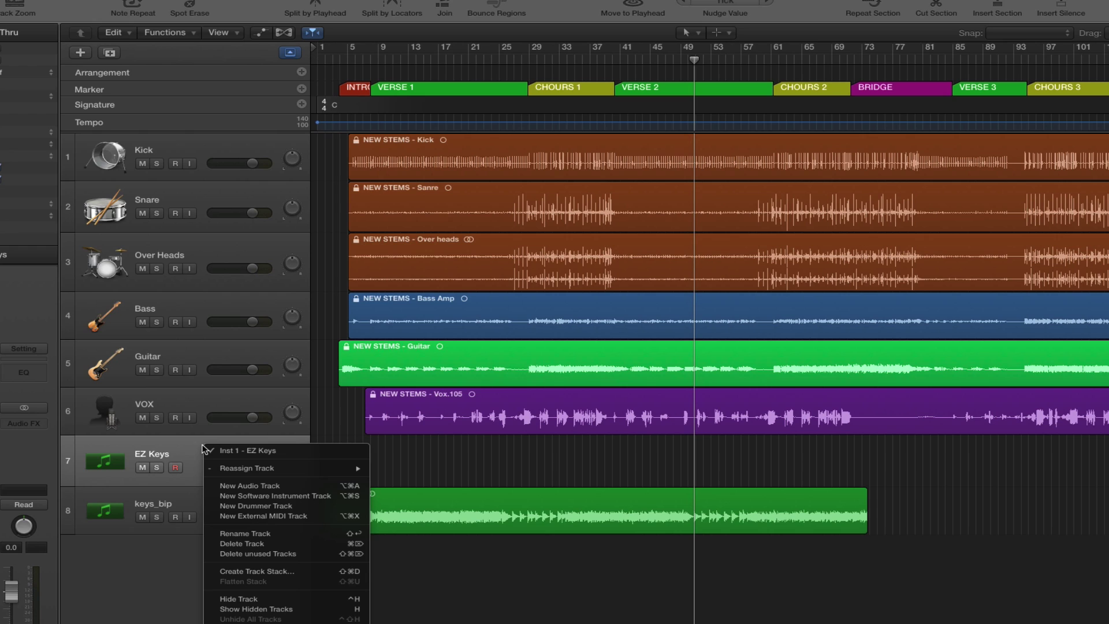
click(222, 543)
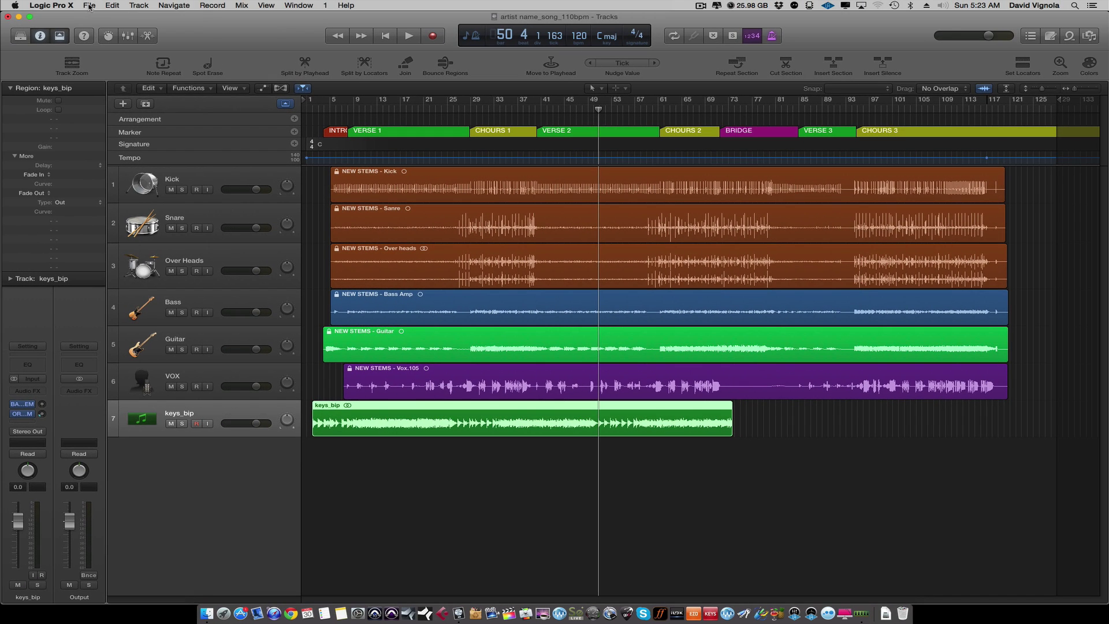
Show the mixer, enlarge it to check all the channel strips, and hide it again
click(90, 5)
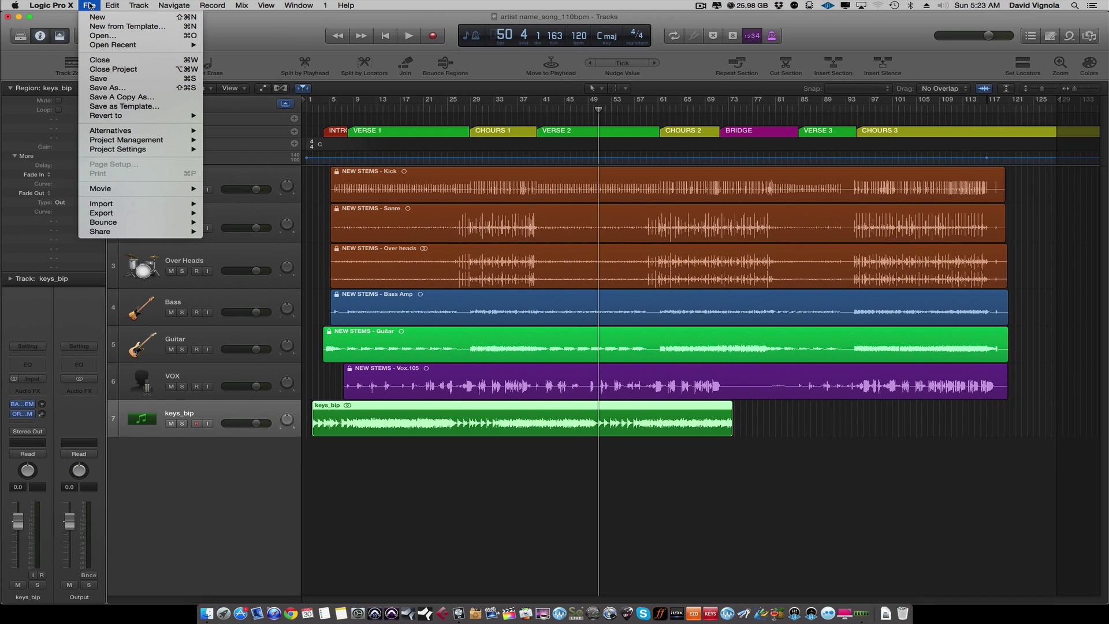
click(168, 31)
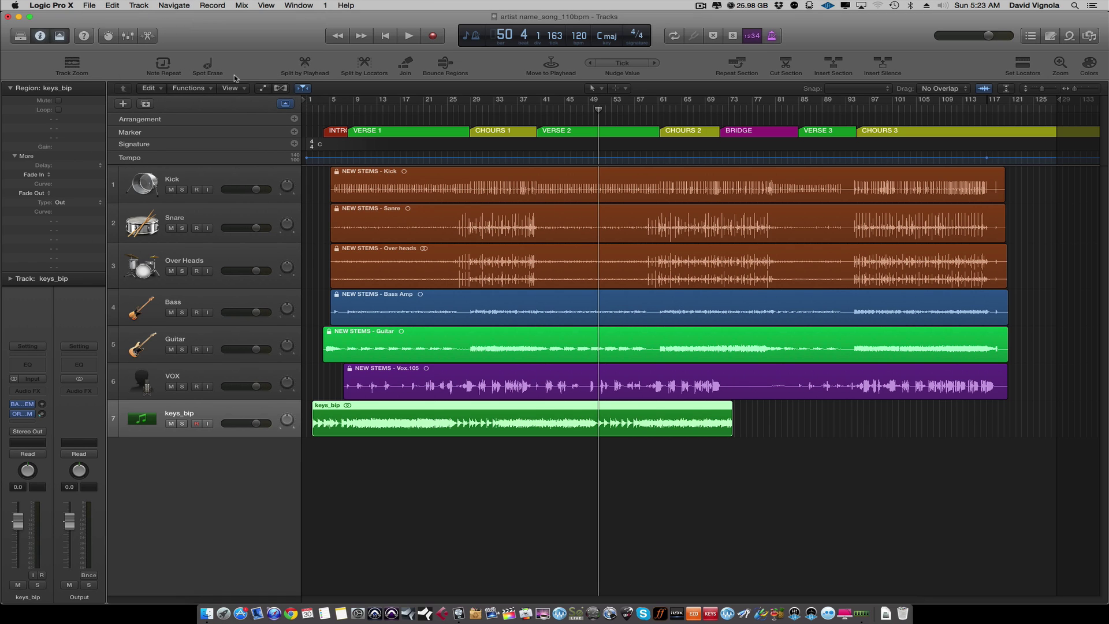
click(129, 35)
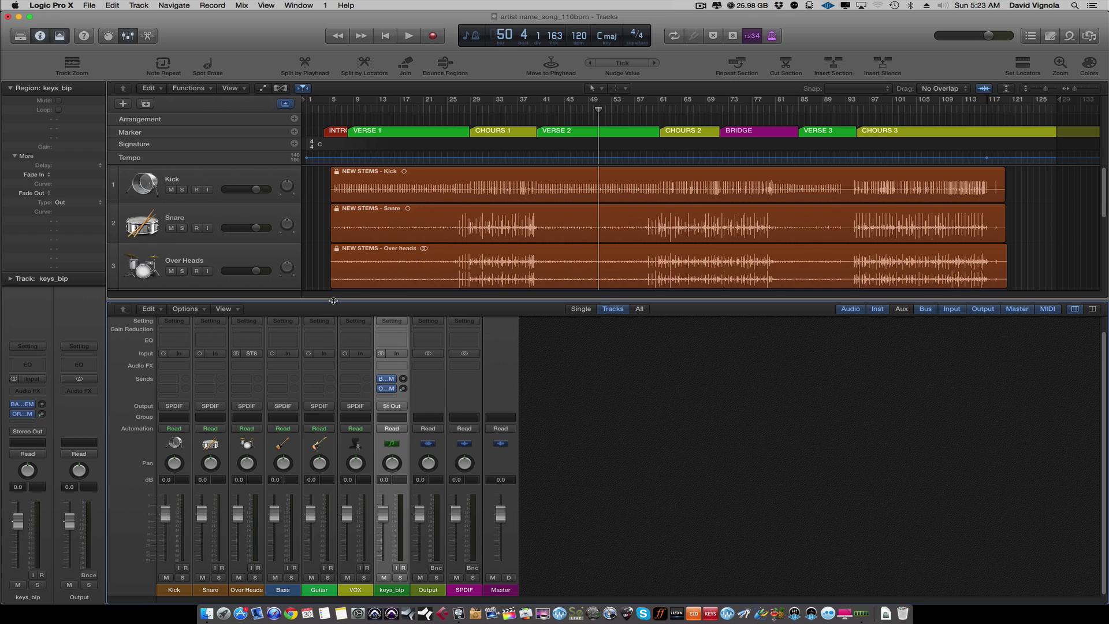
drag(339, 281, 341, 267)
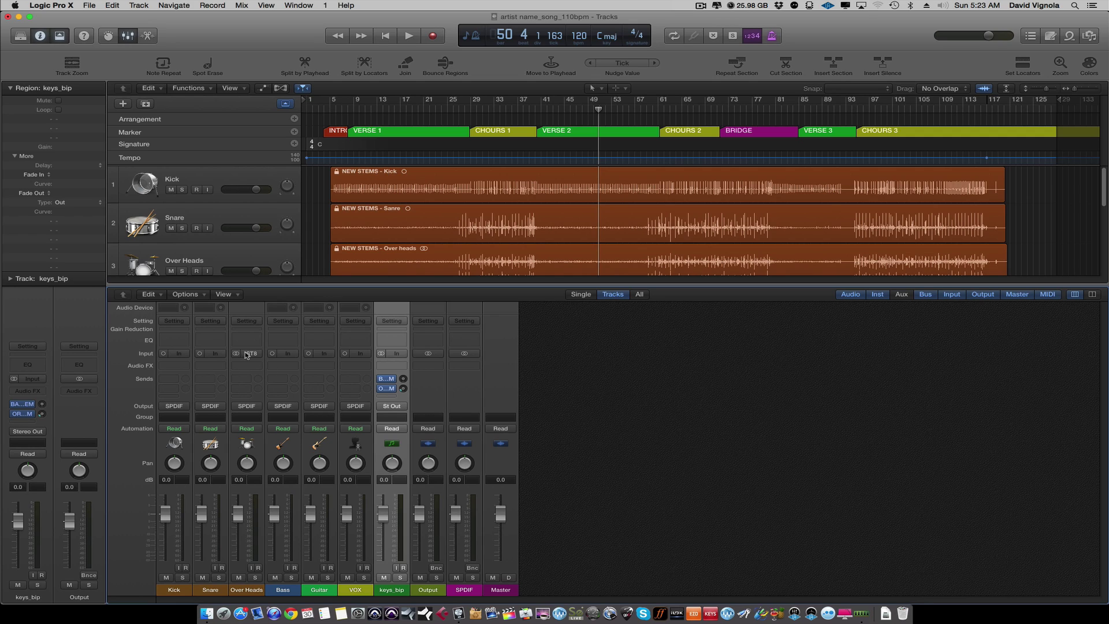
click(128, 35)
Save the "artist name_song_110bpm" project and close it
click(86, 6)
click(89, 80)
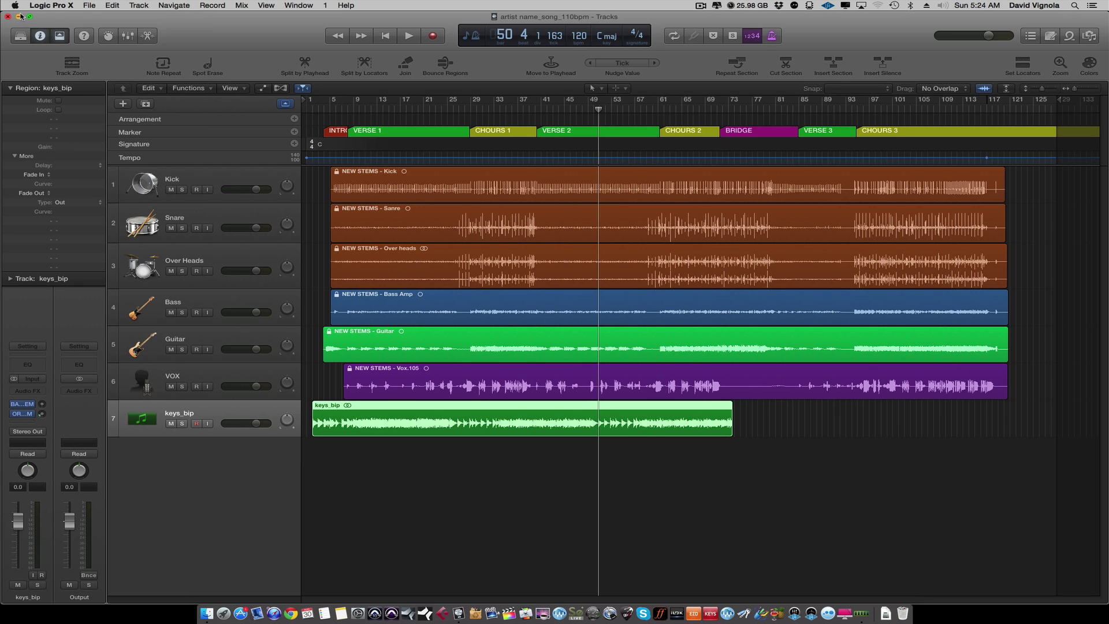
click(87, 6)
click(96, 63)
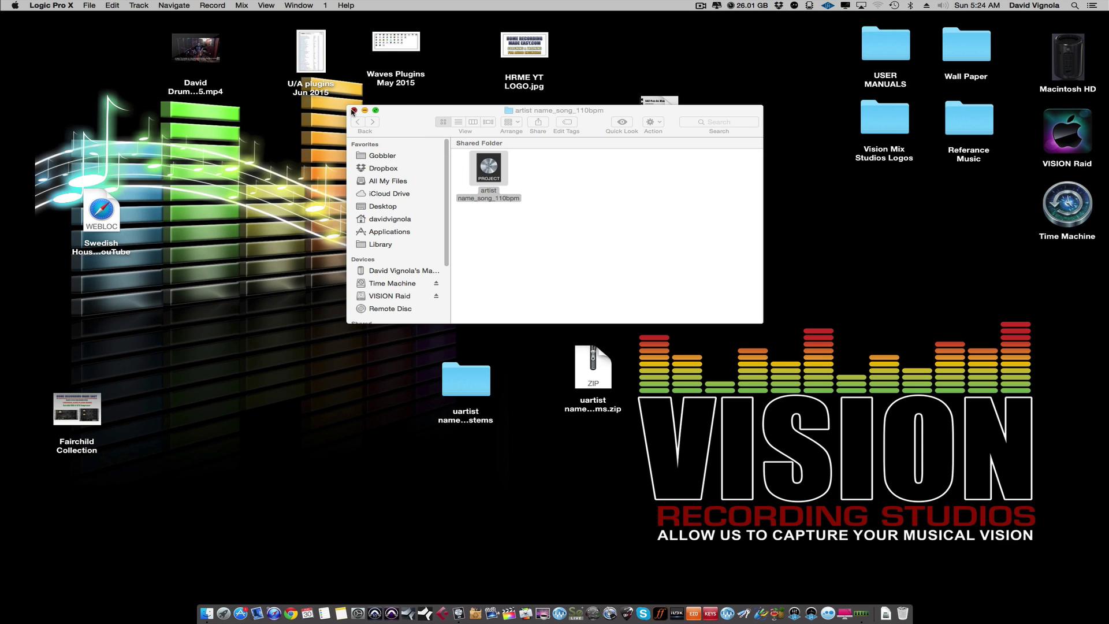
Close the project folder window, reopen the "artist name_song_110bpm" folder to check its project file, and close it again
click(353, 109)
double_click(694, 276)
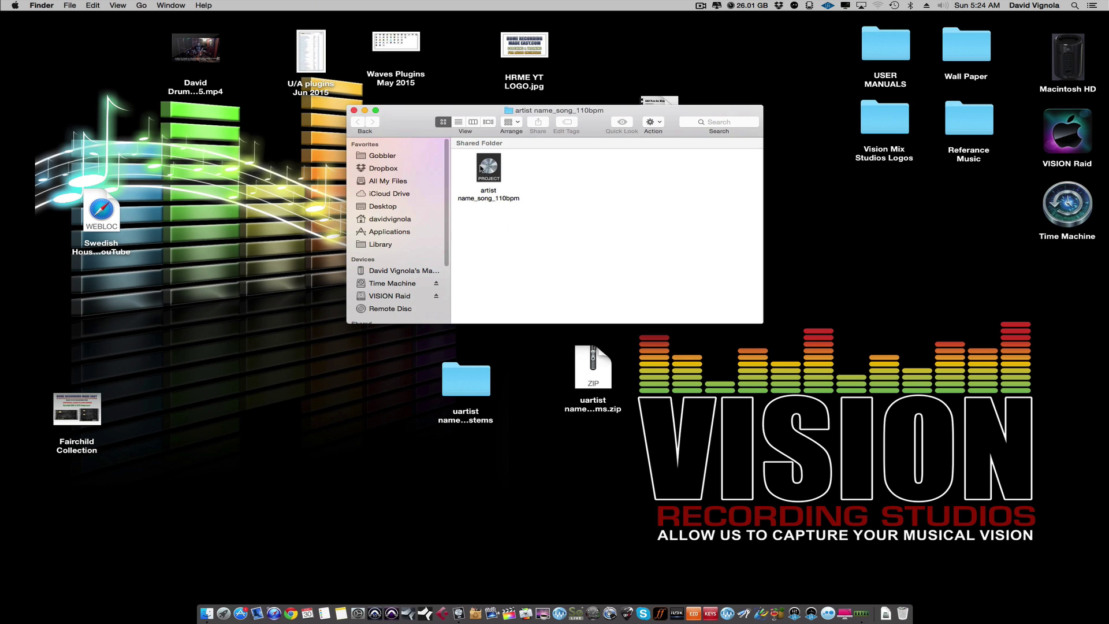
click(353, 110)
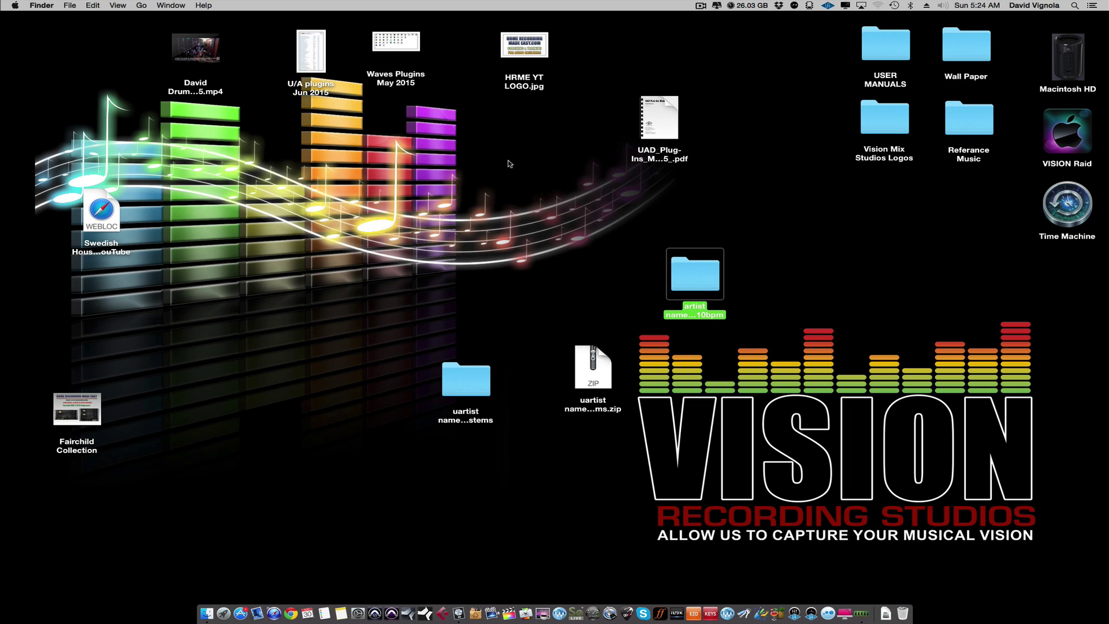
Compress the "artist name_song_110bpm" folder into a zip archive and place the archive just below the folder on the desktop
right_click(693, 280)
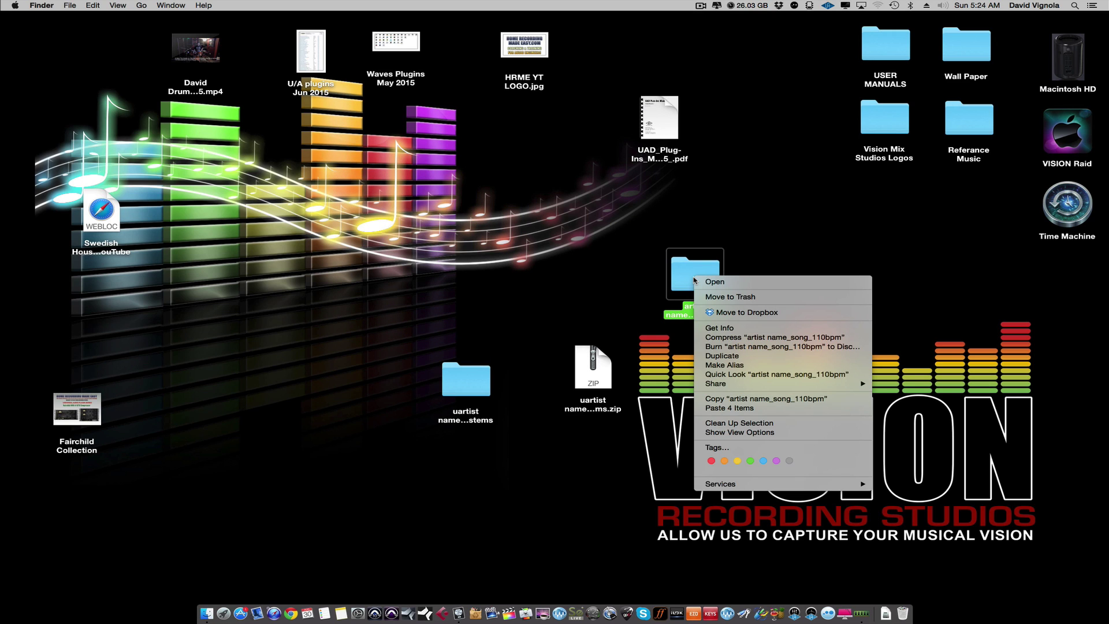
click(717, 338)
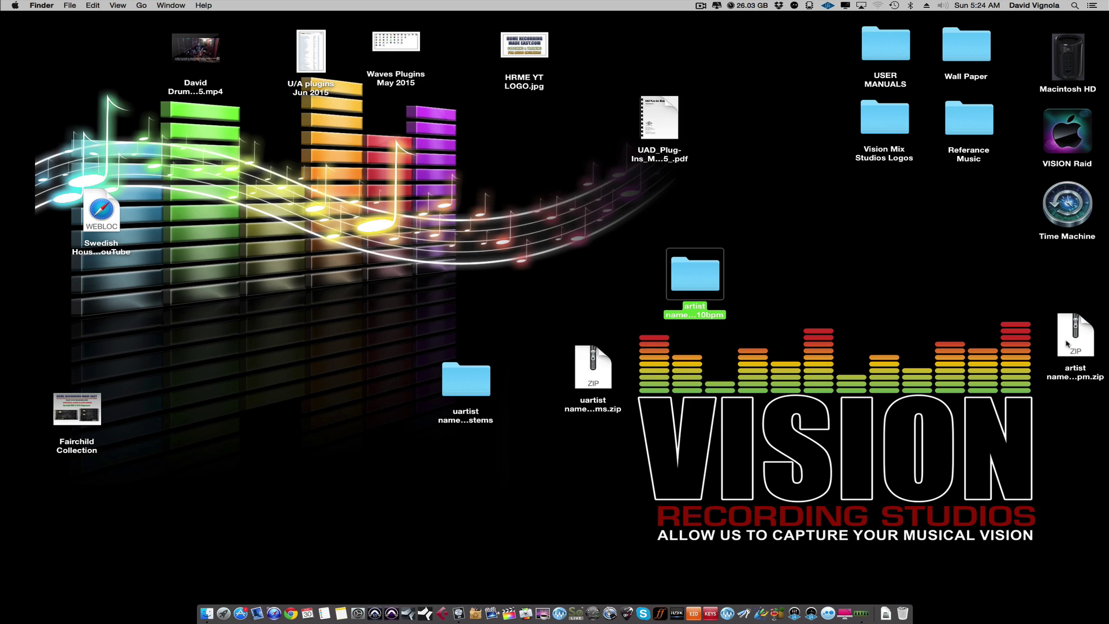
drag(1067, 343, 697, 376)
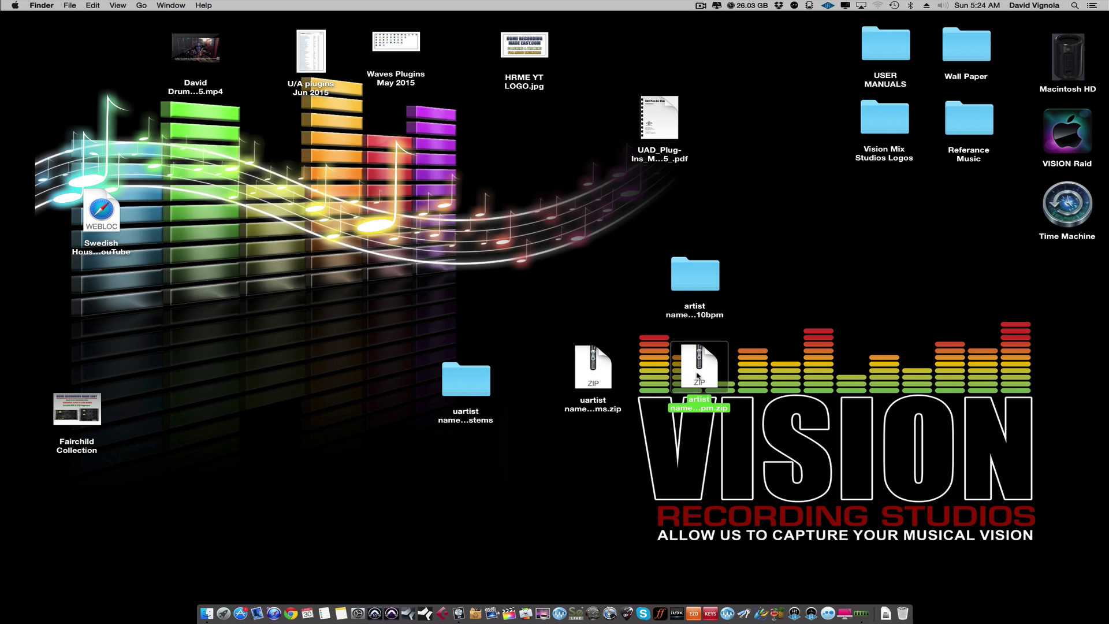